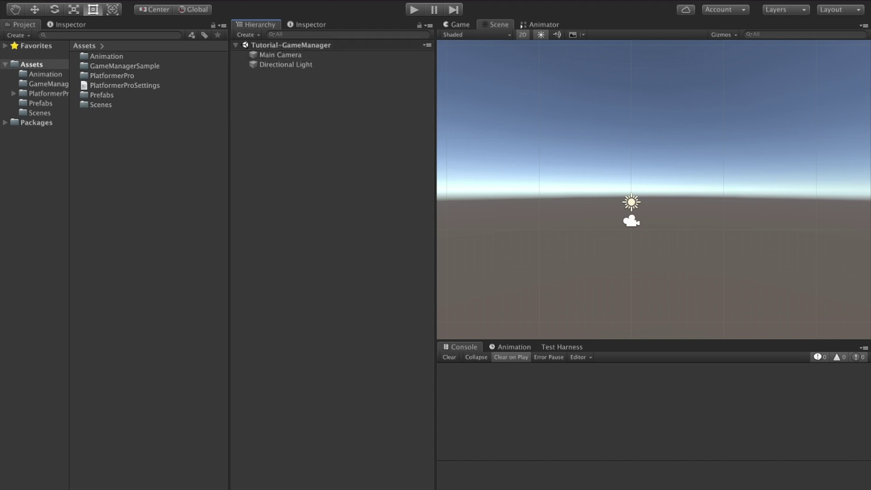
# Review the scenes included in the project's build settings
pyautogui.click(95, 0)
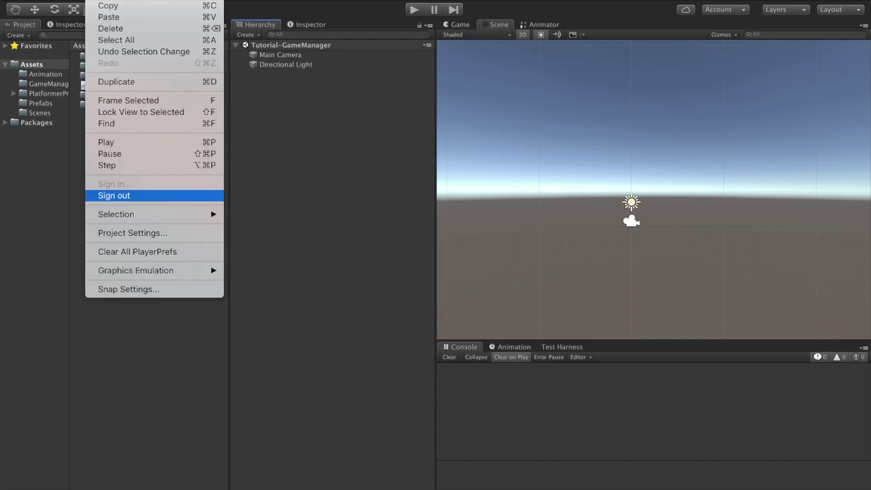
pyautogui.moveTo(71, 1)
pyautogui.click(104, 107)
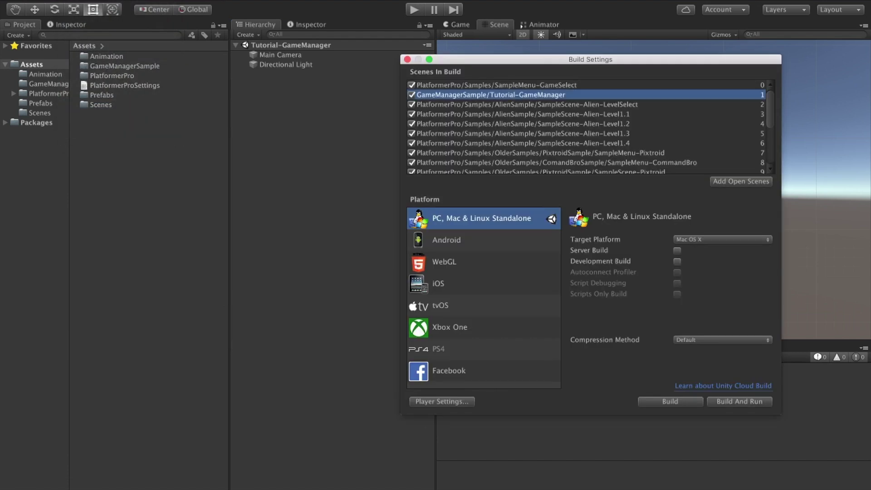
pyautogui.press('super+w')
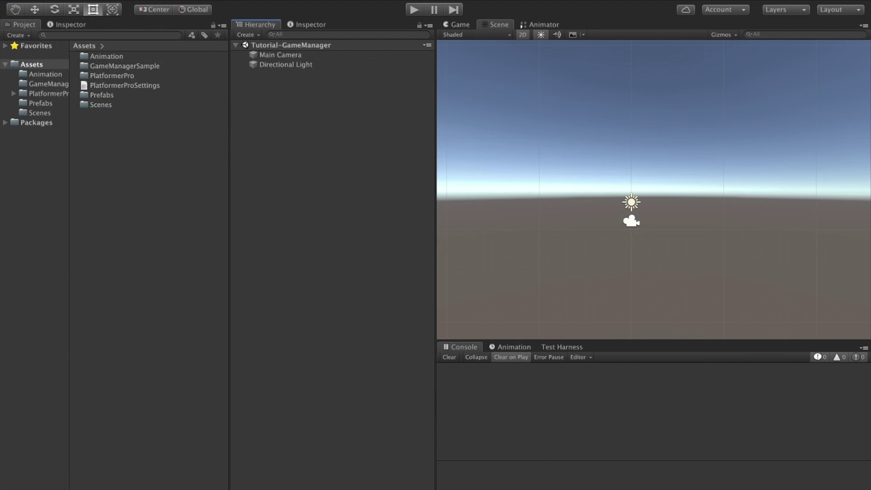
# Find the Alien-Prefab-PinkCharacter prefab in the project assets, add it to the scene hierarchy and unpack it completely
pyautogui.click(50, 34)
pyautogui.write('alien t:prefab')
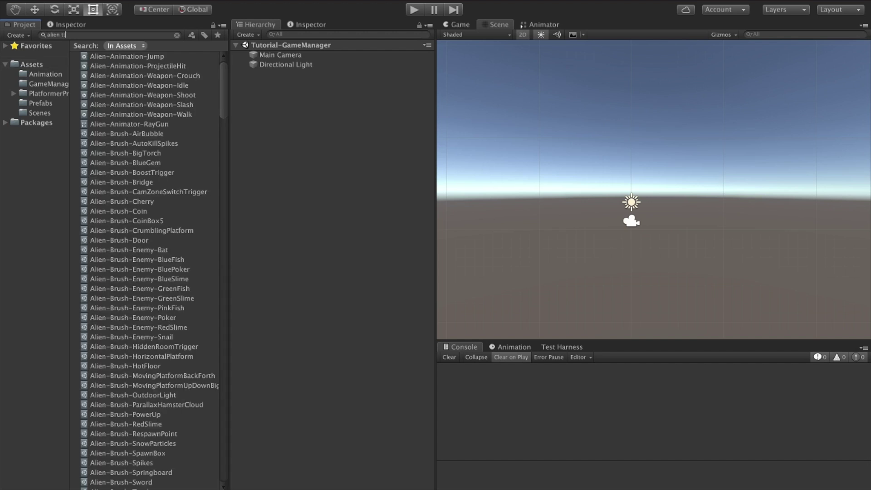
pyautogui.write(' charact')
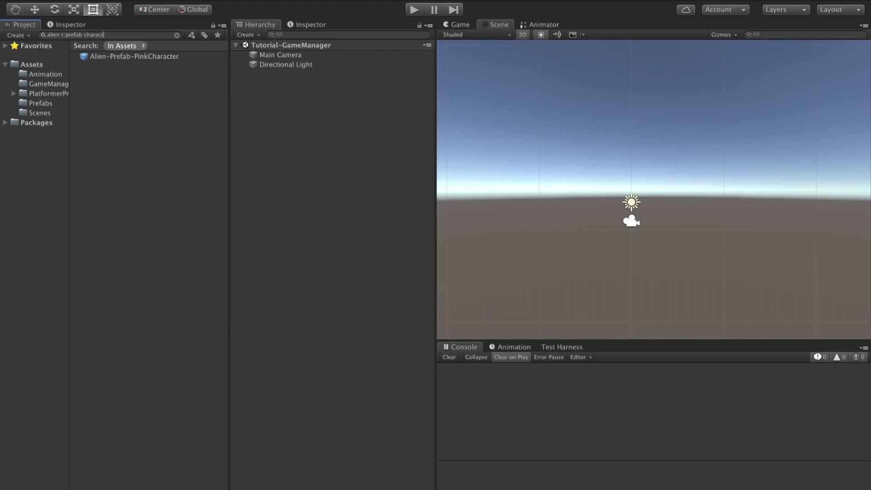
pyautogui.moveTo(134, 56); pyautogui.dragTo(345, 102)
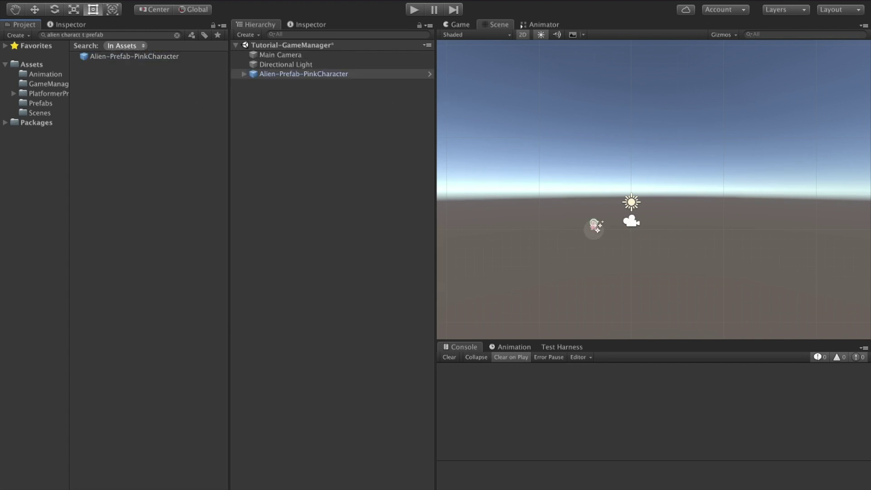
pyautogui.rightClick(267, 73)
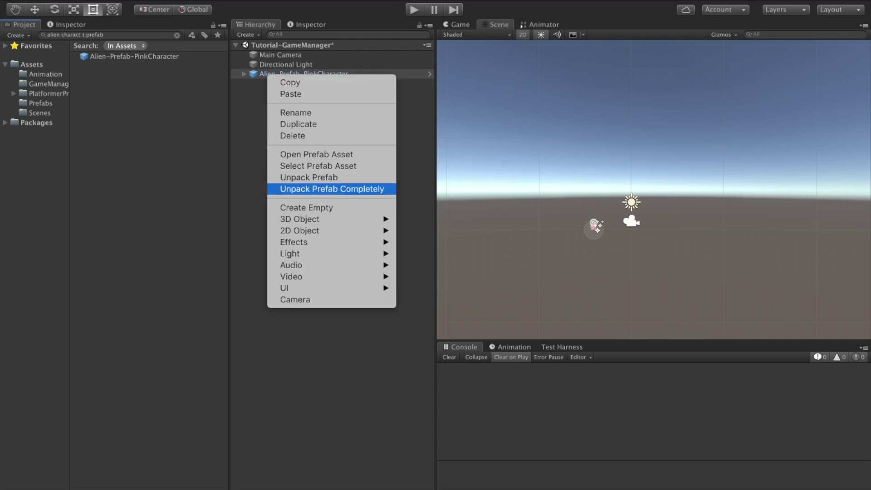
pyautogui.click(332, 188)
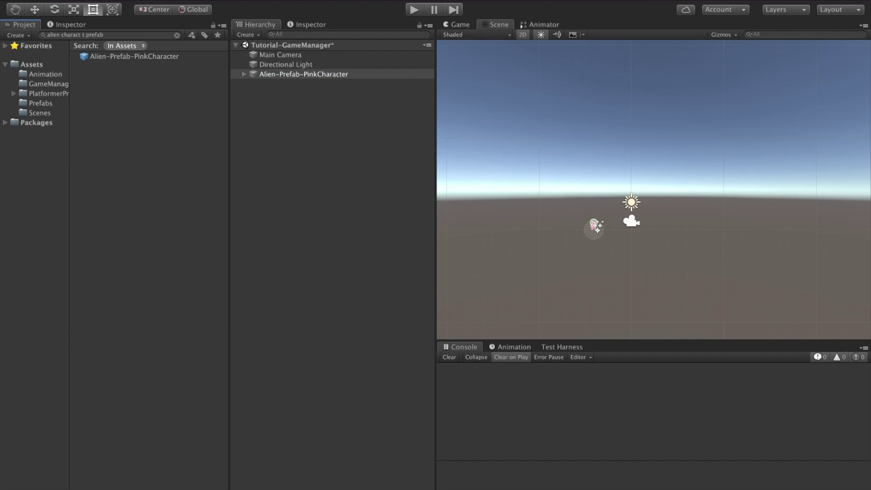
# Move CharacterInput-Keyboard out of the pink character to the scene root and delete the remaining CharacterInput-MultiInput object
pyautogui.click(244, 74)
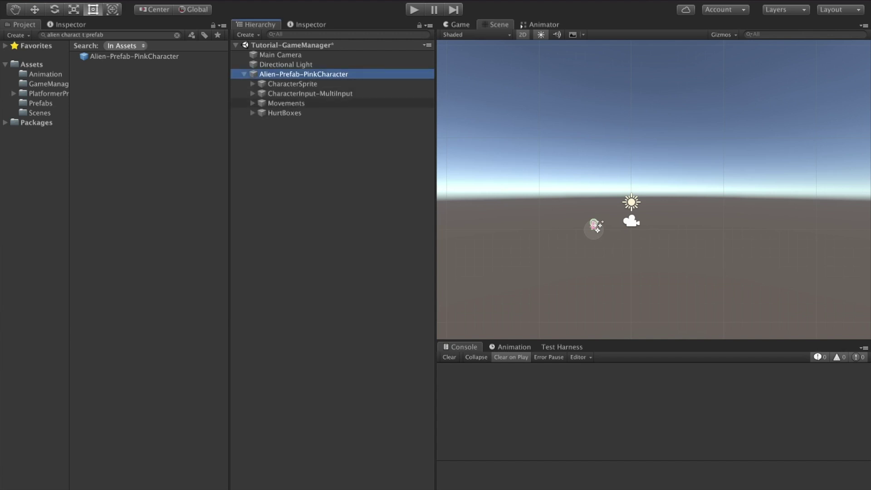
pyautogui.moveTo(310, 93); pyautogui.dragTo(300, 69)
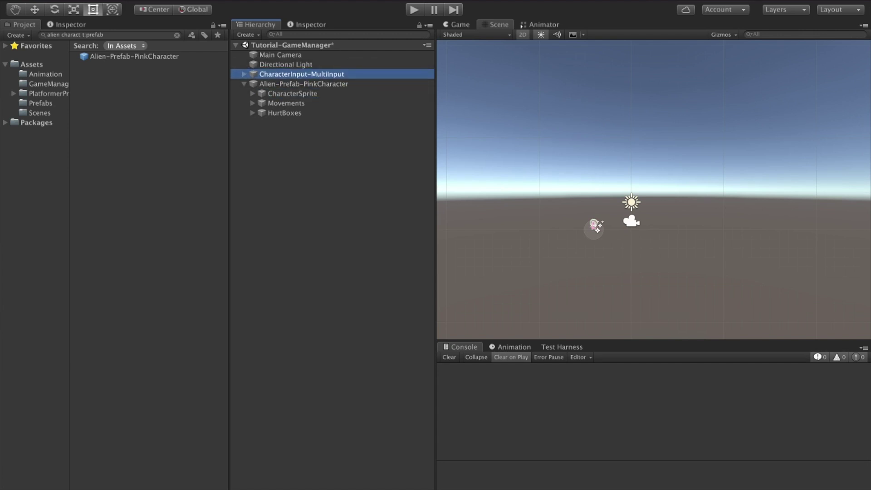
pyautogui.click(244, 74)
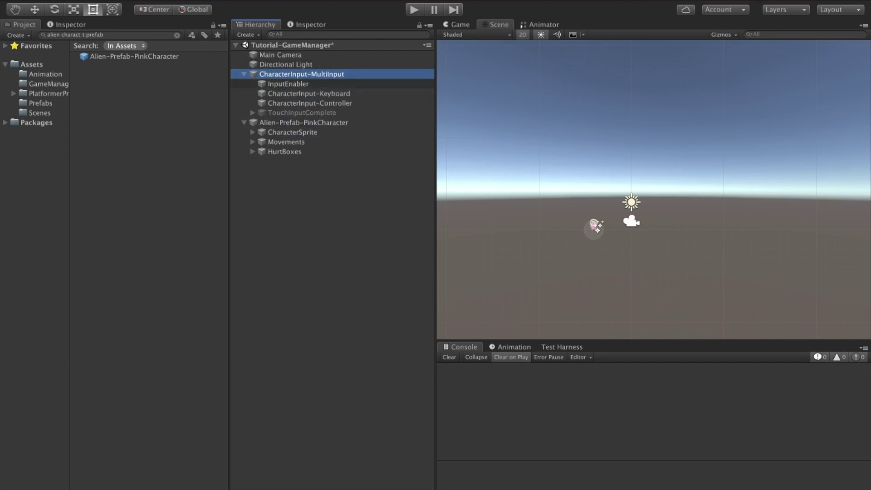
pyautogui.moveTo(308, 94); pyautogui.dragTo(302, 69)
pyautogui.click(302, 83)
pyautogui.press('Delete')
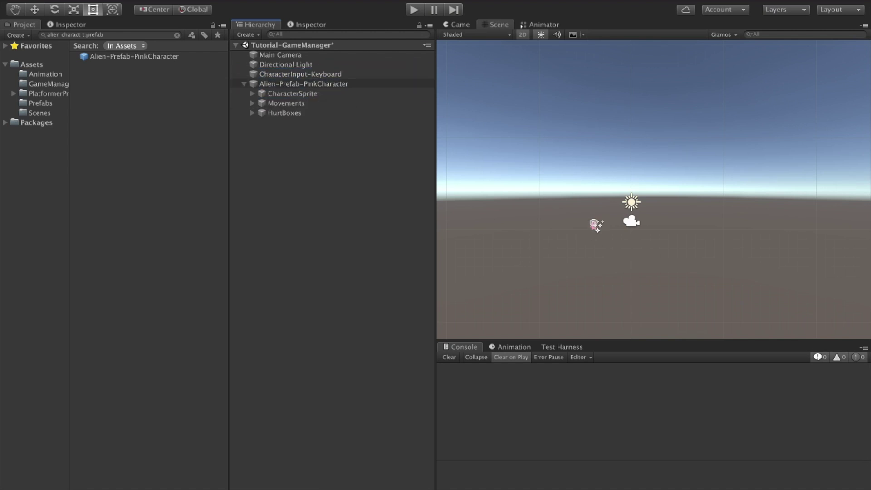
# Rename the CharacterInput-Keyboard object as InputPlayer1
pyautogui.click(302, 74)
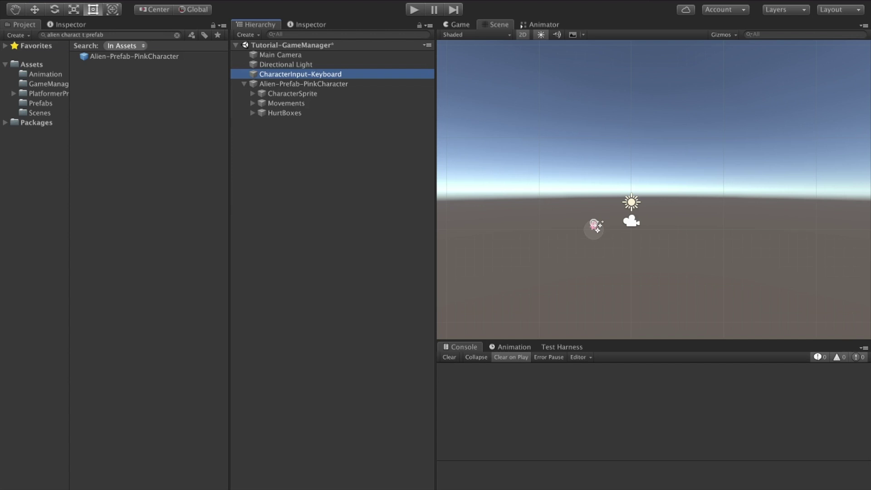
pyautogui.press('Return')
pyautogui.write('Player1')
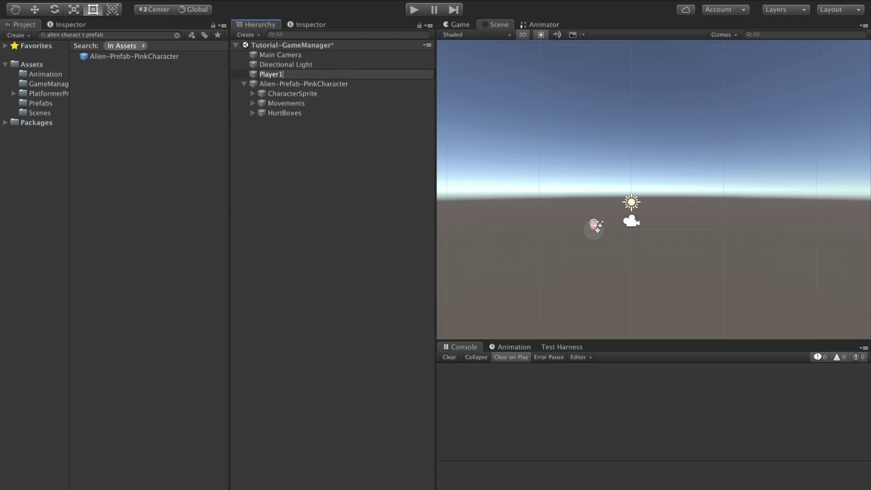
pyautogui.write('Input')
pyautogui.press('Return')
# Duplicate InputPlayer1, name the copy InputPlayer2 and place it directly beneath InputPlayer1 in the hierarchy
pyautogui.hotkey('ctrl', 'd')
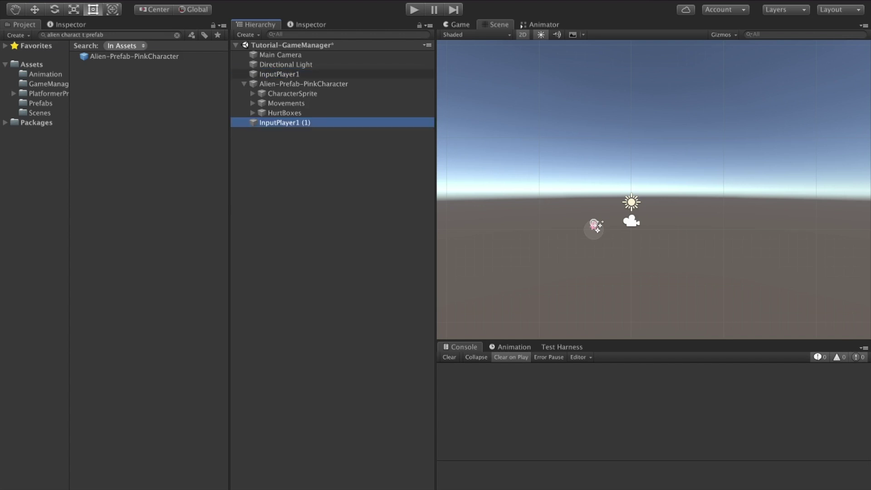
pyautogui.press('Return')
pyautogui.press('Right')
pyautogui.press('BackSpace')
pyautogui.press('BackSpace')
pyautogui.press('BackSpace')
pyautogui.press('BackSpace')
pyautogui.press('BackSpace')
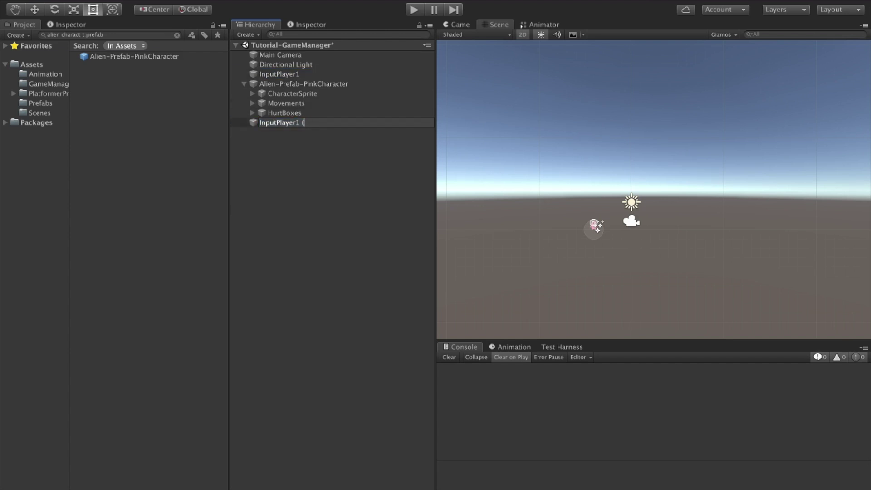
pyautogui.write('2')
pyautogui.press('Return')
pyautogui.moveTo(279, 122); pyautogui.dragTo(299, 79)
# Set InputPlayer1's Data To Load to Player1 in its Standard Input component and review its default controls
pyautogui.click(295, 74)
pyautogui.click(67, 24)
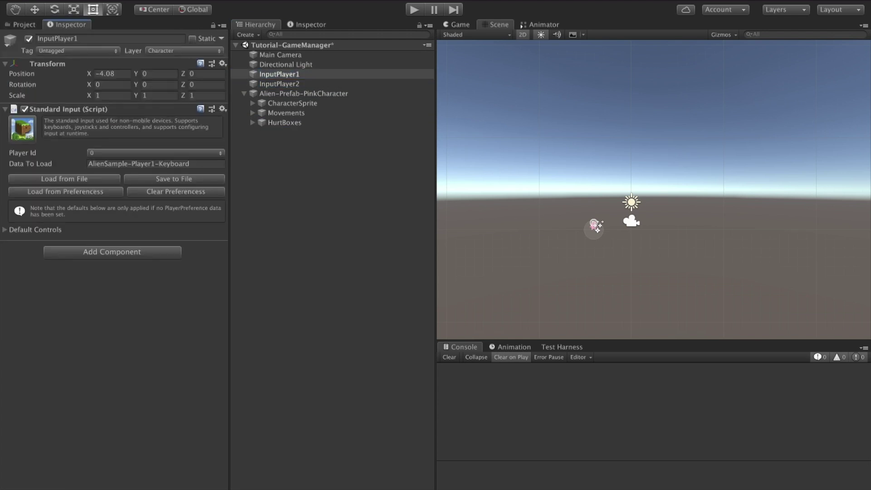
pyautogui.click(5, 229)
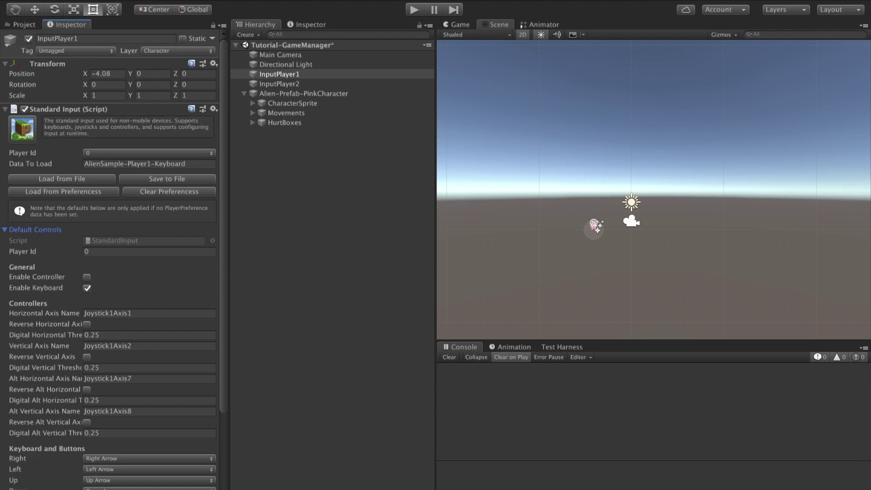
pyautogui.click(150, 163)
pyautogui.write('Player1')
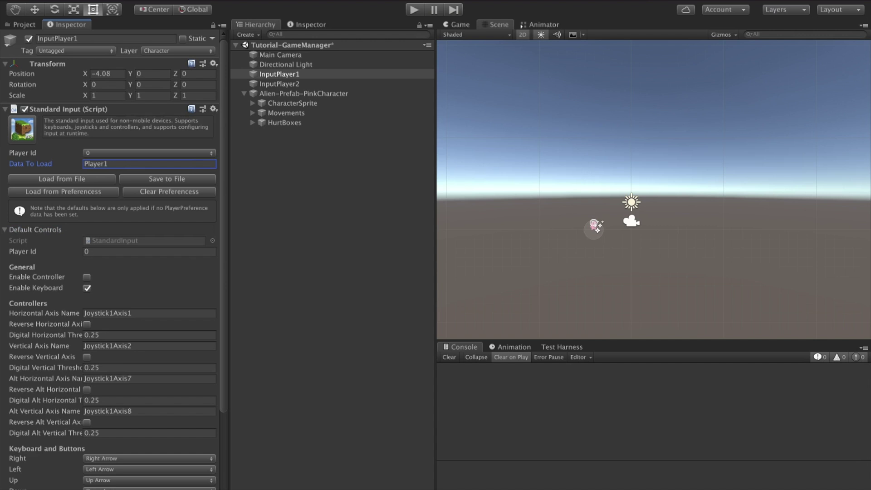
pyautogui.scroll(-5, 110, 258)
pyautogui.scroll(5, 110, 259)
# Set InputPlayer2's Data To Load to Player2 and its Player Id to 1
pyautogui.click(279, 84)
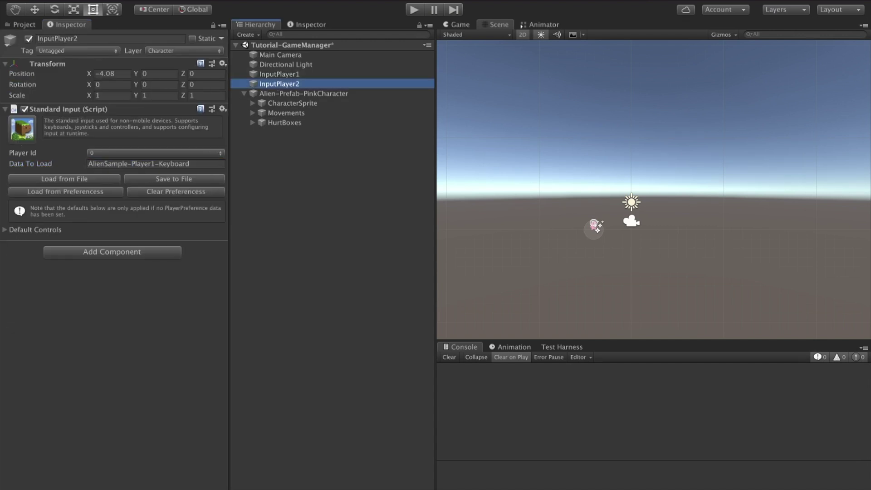
pyautogui.click(156, 164)
pyautogui.write('Pl')
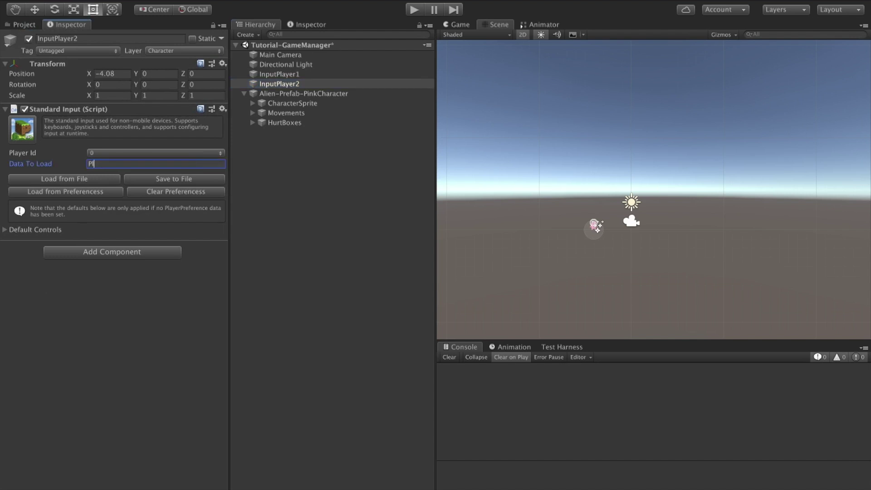
pyautogui.write('ayer2')
pyautogui.click(156, 153)
pyautogui.click(156, 163)
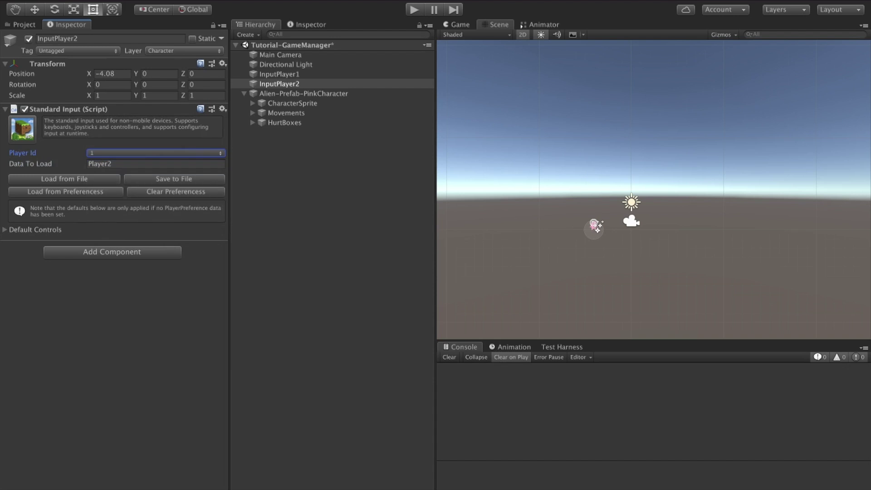
# In InputPlayer2's default controls, assign the A key to Right and the D key to Left
pyautogui.click(5, 230)
pyautogui.scroll(-5, 111, 259)
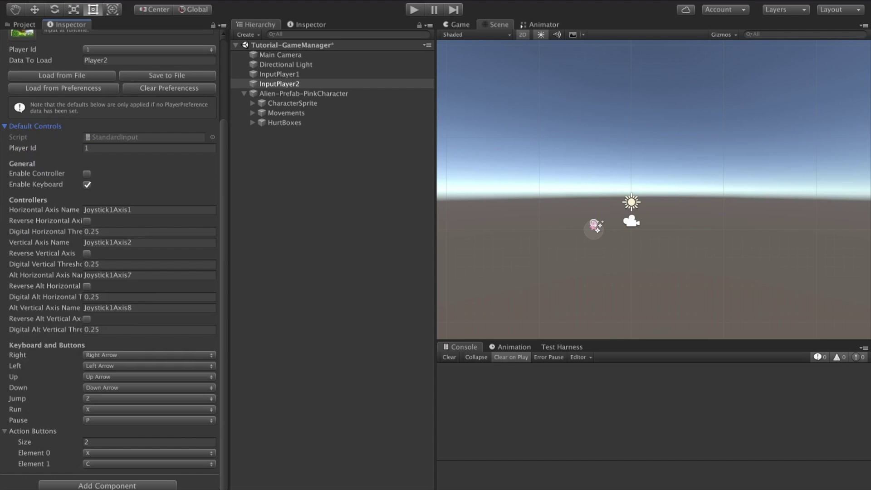
pyautogui.click(149, 354)
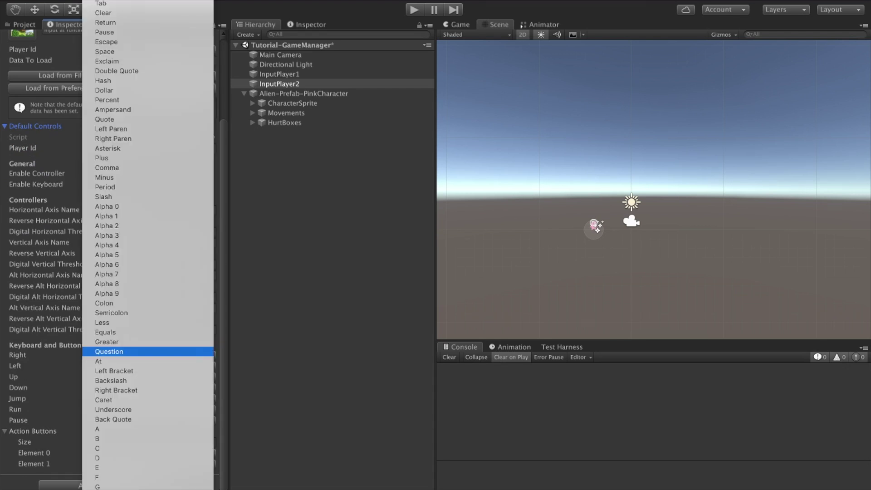
pyautogui.press('Return')
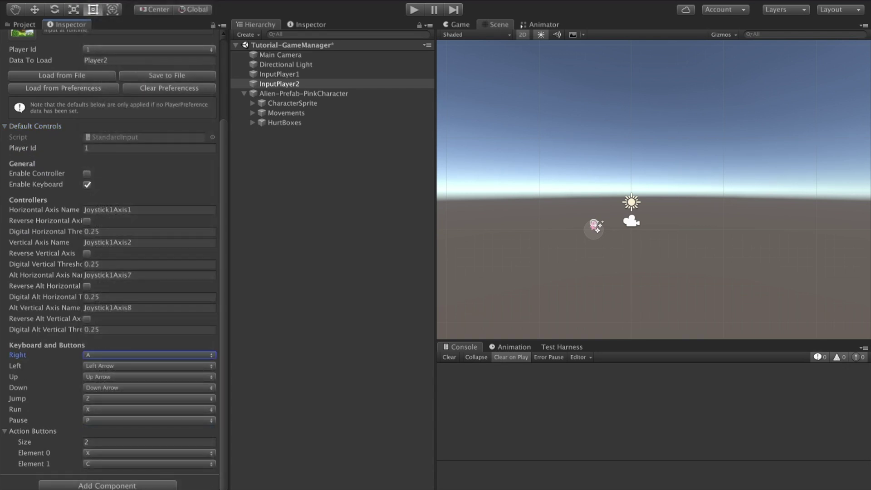
pyautogui.click(150, 366)
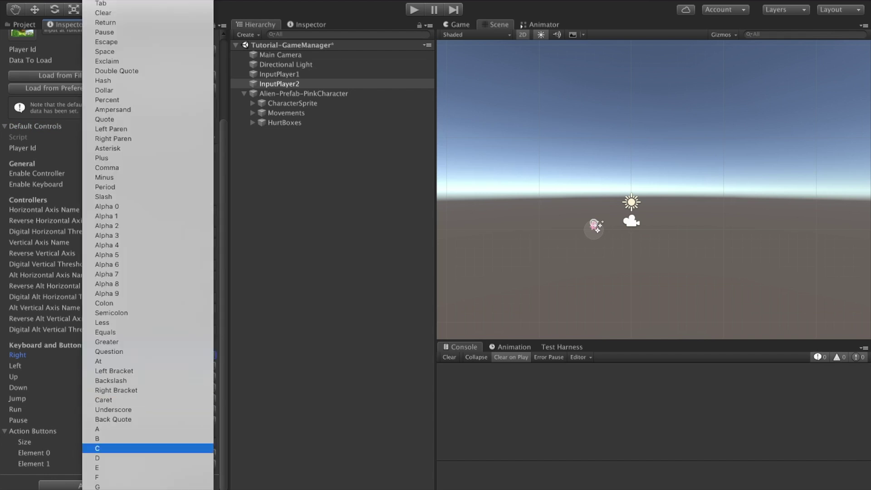
pyautogui.click(149, 457)
# Assign the W key to Up and the S key to Down in InputPlayer2's default controls
pyautogui.click(149, 377)
pyautogui.scroll(10, 149, 377)
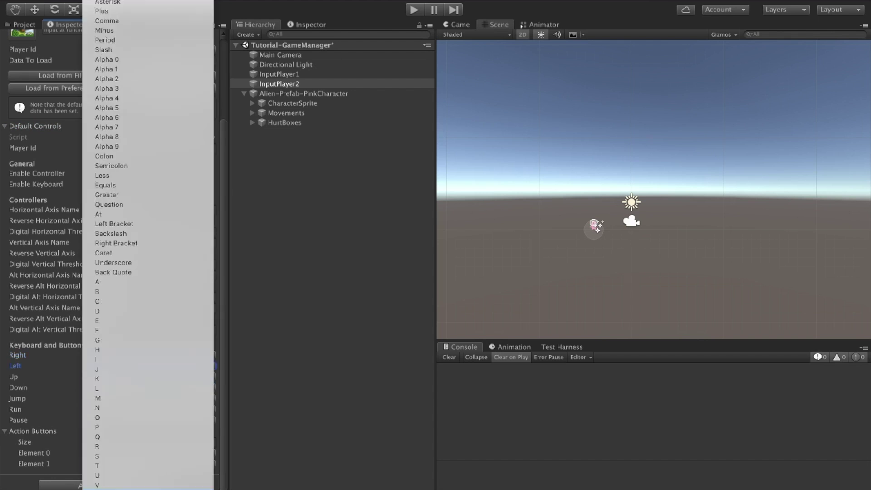
pyautogui.click(150, 489)
pyautogui.click(149, 388)
pyautogui.scroll(10, 150, 389)
pyautogui.press('Down')
pyautogui.press('Down')
pyautogui.press('Down')
pyautogui.press('Down')
pyautogui.press('Down')
pyautogui.press('Down')
pyautogui.press('Down')
pyautogui.press('Down')
pyautogui.press('Down')
pyautogui.press('Down')
pyautogui.press('Down')
pyautogui.press('Down')
pyautogui.press('Down')
pyautogui.press('Down')
pyautogui.press('Down')
pyautogui.press('Down')
pyautogui.press('Down')
pyautogui.press('Down')
pyautogui.press('Down')
pyautogui.press('Down')
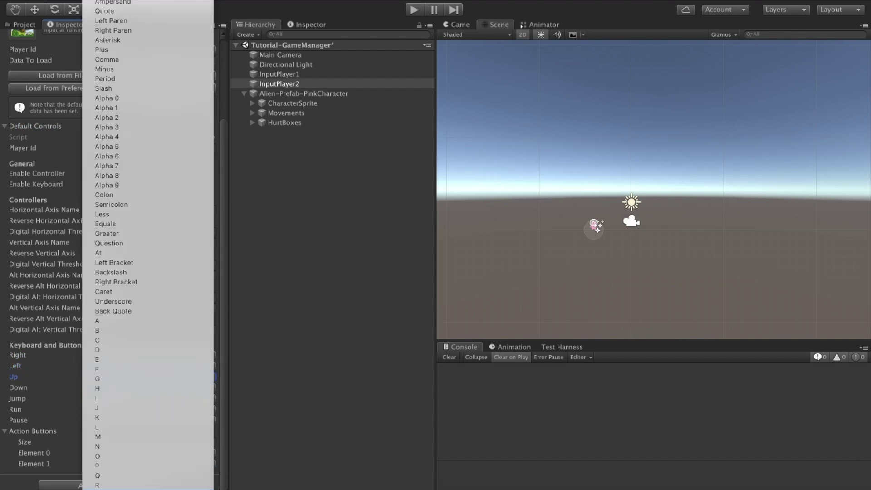
pyautogui.press('Return')
# Assign the Return key to Jump in InputPlayer2's default controls
pyautogui.press('Tab')
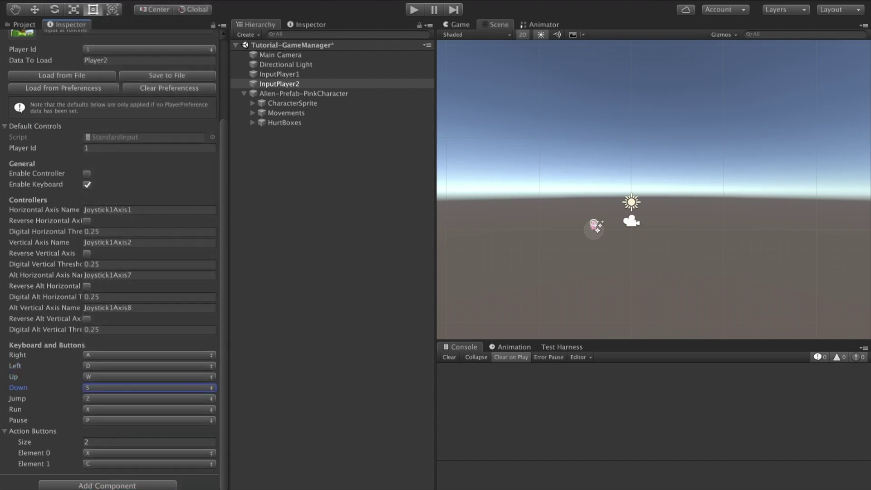
pyautogui.press('Return')
pyautogui.press('Up')
pyautogui.press('Up')
pyautogui.press('Up')
pyautogui.press('Up')
pyautogui.press('Up')
pyautogui.press('Up')
pyautogui.press('Up')
pyautogui.press('Up')
pyautogui.press('Up')
pyautogui.press('Up')
pyautogui.press('Up')
pyautogui.press('Up')
pyautogui.press('Up')
pyautogui.press('Up')
pyautogui.press('Up')
pyautogui.press('Up')
pyautogui.press('Up')
pyautogui.press('Up')
pyautogui.press('Up')
pyautogui.press('Up')
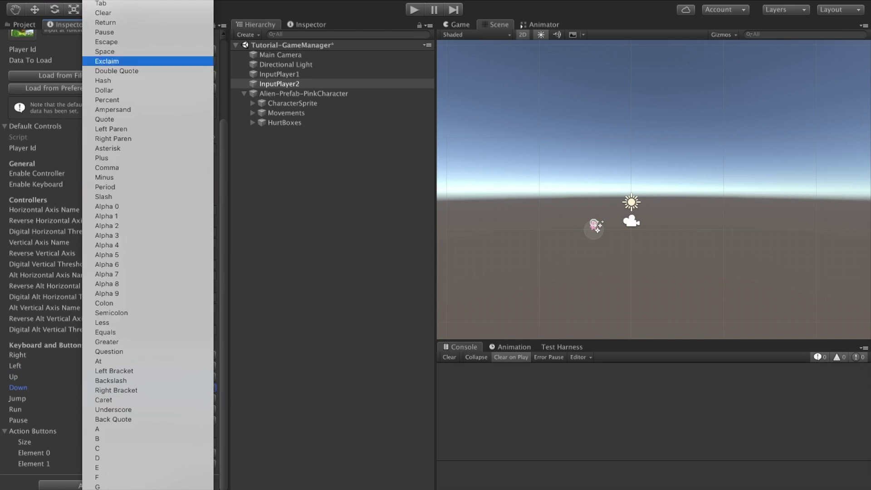
pyautogui.press('Return')
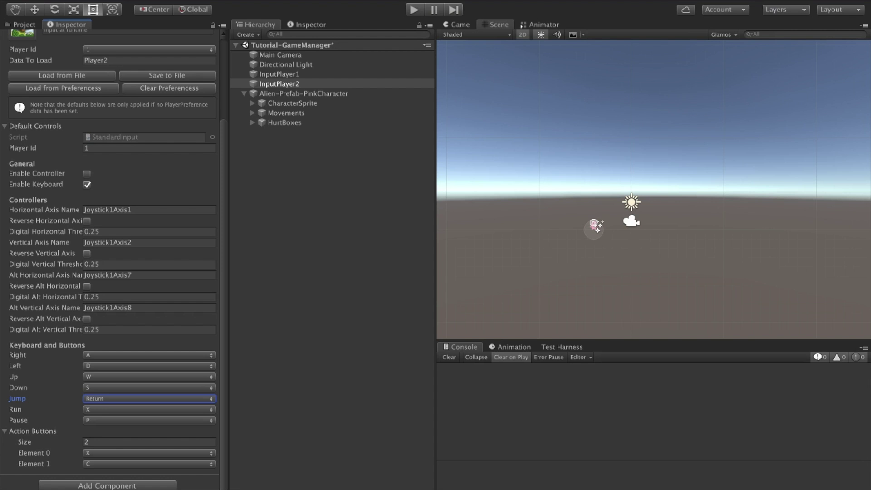
# Create an empty game object at the scene root and name it GameManager
pyautogui.click(304, 94)
pyautogui.click(174, 0)
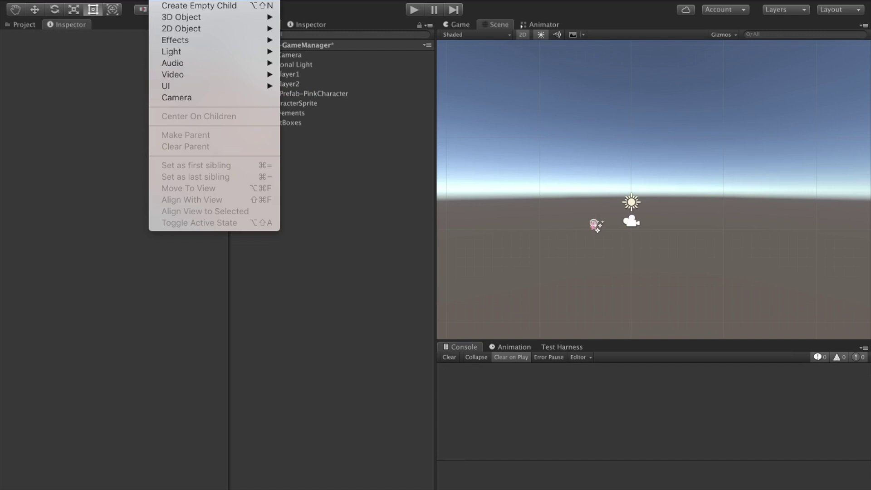
pyautogui.click(184, 0)
pyautogui.press('F2')
pyautogui.write('GameManager')
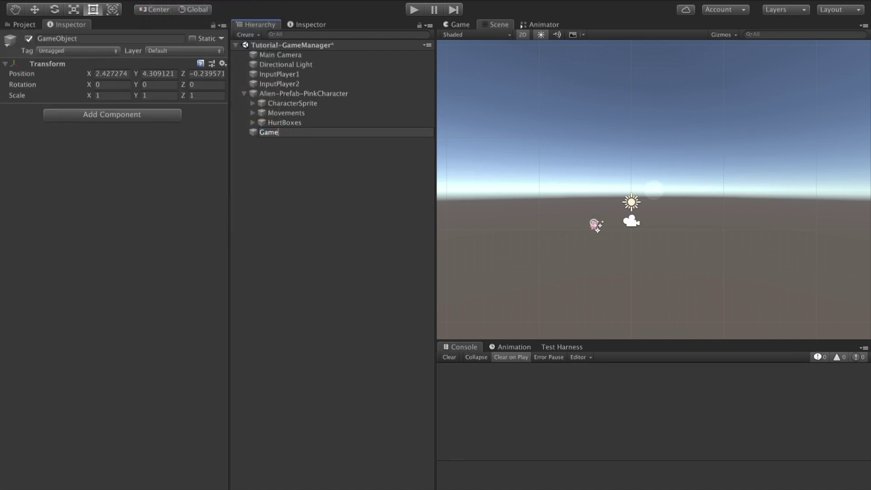
pyautogui.press('Return')
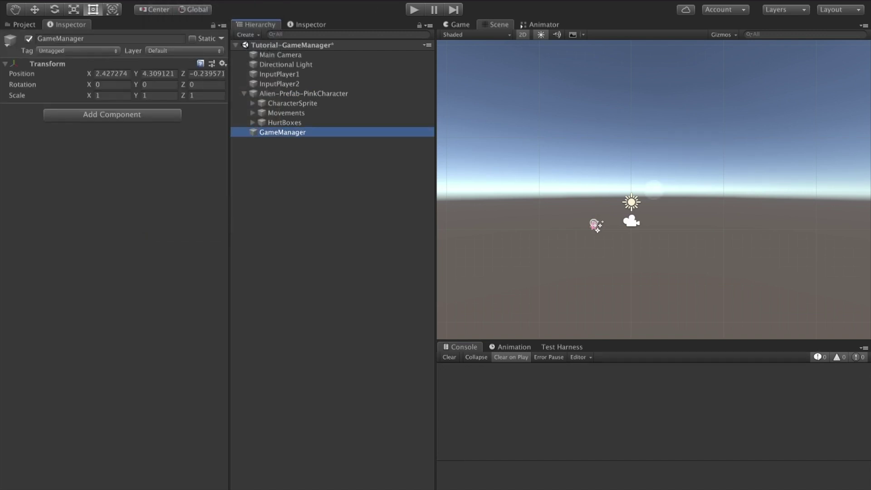
# Add the Platformer Pro Game Manager component to the GameManager object and disable Enable Persistence
pyautogui.click(112, 114)
pyautogui.write('GameM')
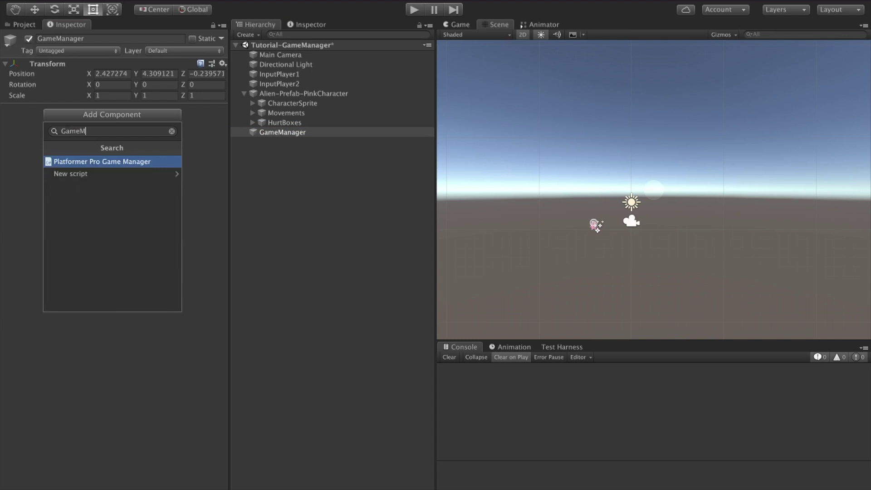
pyautogui.press('Return')
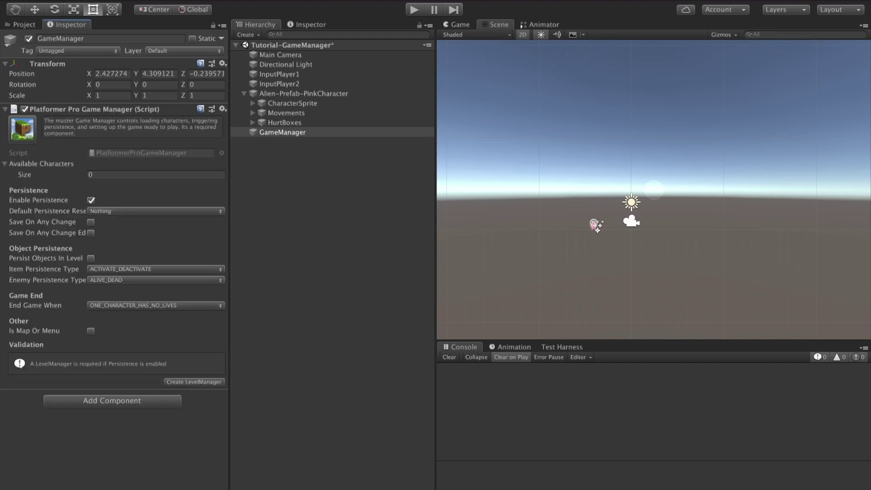
pyautogui.click(91, 200)
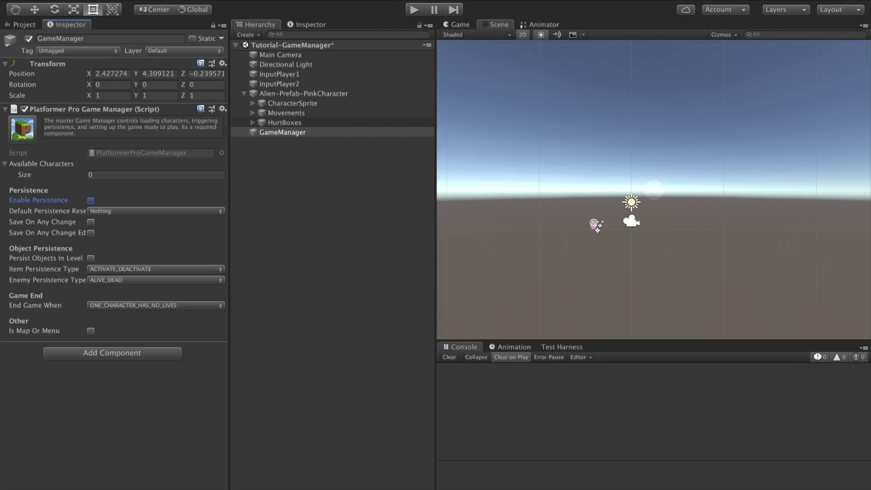
# Save the scene's Alien-Prefab-PinkCharacter as a prefab in the GameManagerSample folder
pyautogui.click(303, 93)
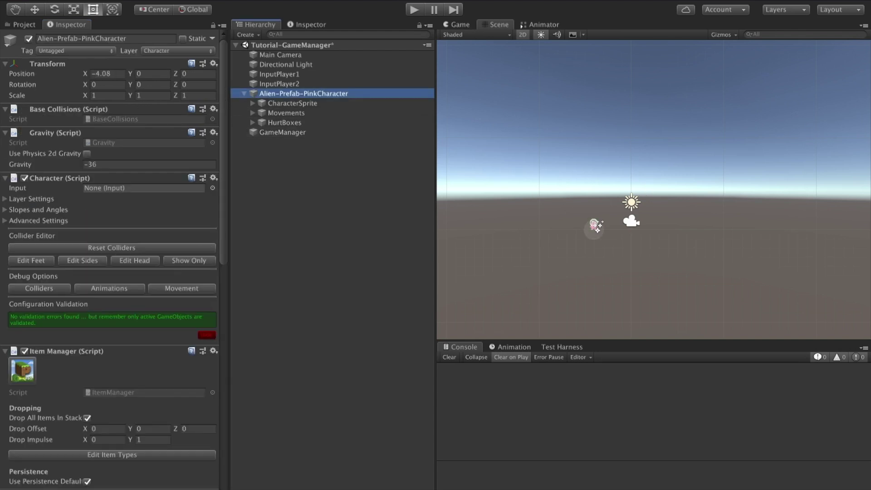
pyautogui.click(21, 24)
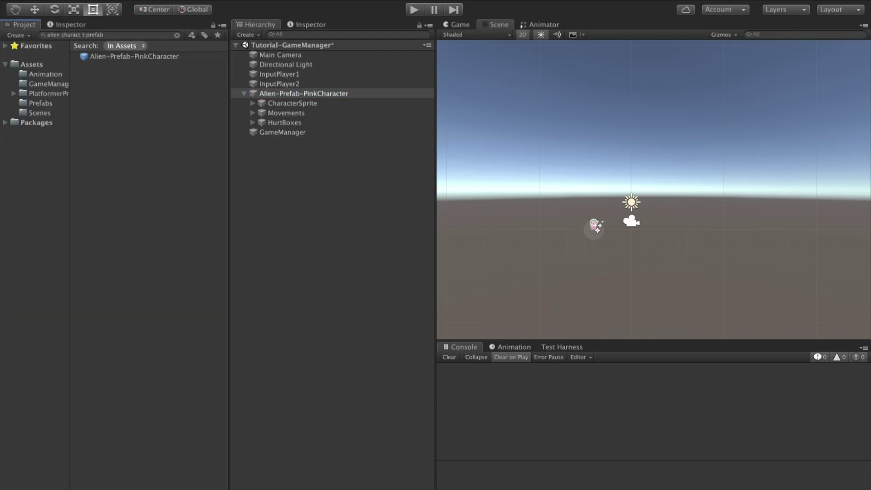
pyautogui.click(47, 84)
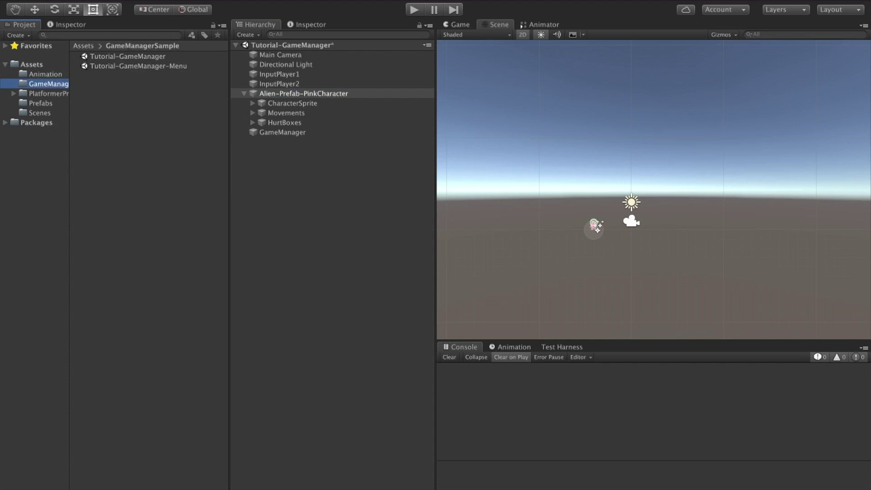
pyautogui.moveTo(304, 93); pyautogui.dragTo(136, 77)
# Duplicate the pink character in the scene and rename the copy Alien-Prefab-YellowCharacter
pyautogui.click(304, 94)
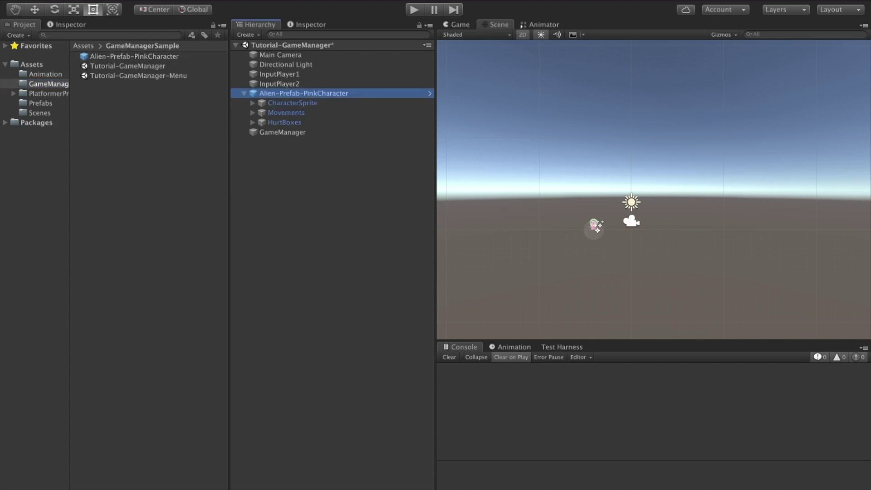
pyautogui.hotkey('ctrl', 'd')
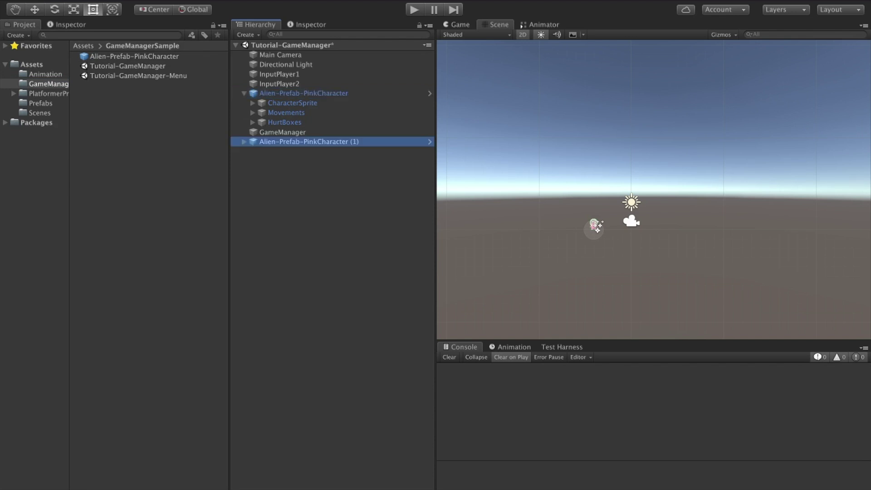
pyautogui.press('Return')
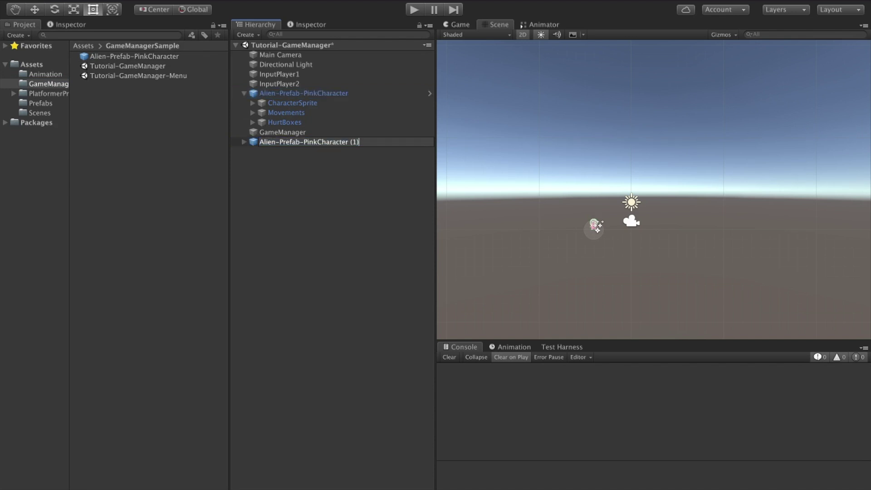
pyautogui.hotkey('shift', 'Left')
pyautogui.hotkey('shift', 'Left')
pyautogui.hotkey('shift', 'Left')
pyautogui.hotkey('shift', 'Left')
pyautogui.hotkey('shift', 'Left')
pyautogui.hotkey('shift', 'Left')
pyautogui.hotkey('shift', 'Left')
pyautogui.hotkey('shift', 'Left')
pyautogui.hotkey('shift', 'Left')
pyautogui.hotkey('shift', 'Left')
pyautogui.hotkey('shift', 'Left')
pyautogui.hotkey('shift', 'Left')
pyautogui.hotkey('shift', 'Left')
pyautogui.hotkey('shift', 'Left')
pyautogui.hotkey('shift', 'Left')
pyautogui.hotkey('shift', 'Left')
pyautogui.hotkey('shift', 'Left')
pyautogui.write('YellowCharacter')
pyautogui.press('Return')
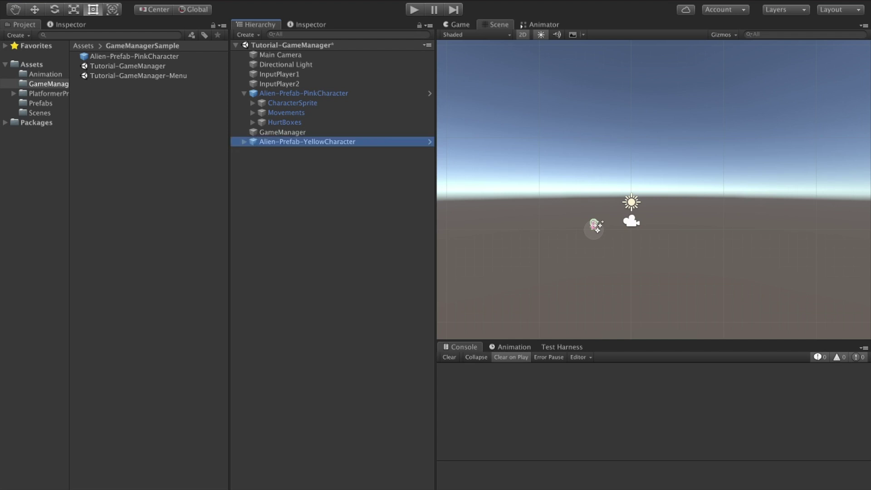
# Set the Animator controller of the yellow character's CharacterSprite to YellowAlien-AnimatorOverride
pyautogui.press('Right')
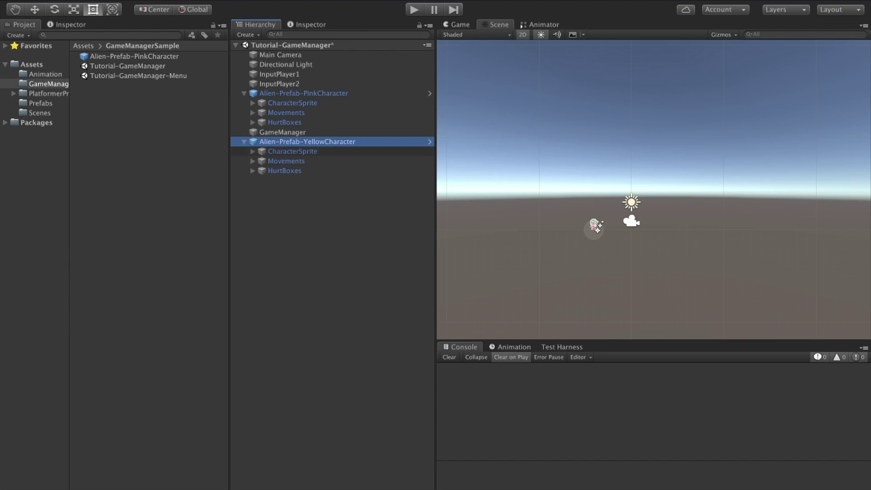
pyautogui.press('Down')
pyautogui.click(67, 25)
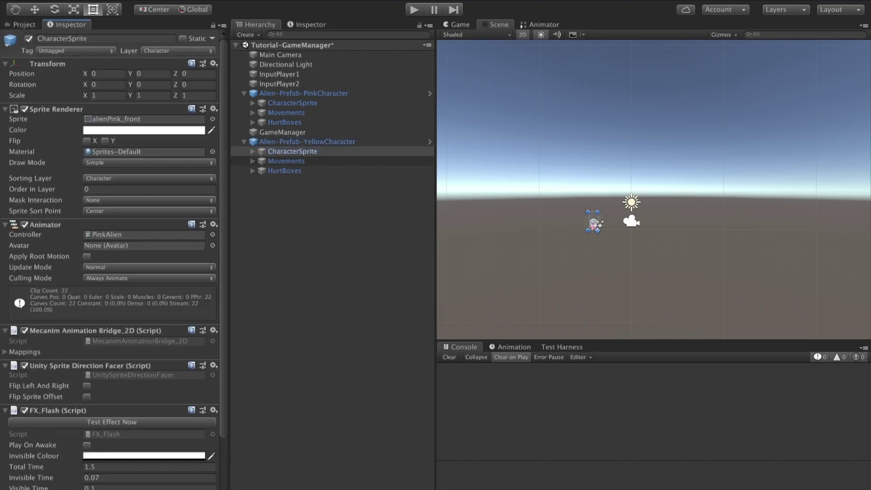
pyautogui.scroll(-3, 111, 254)
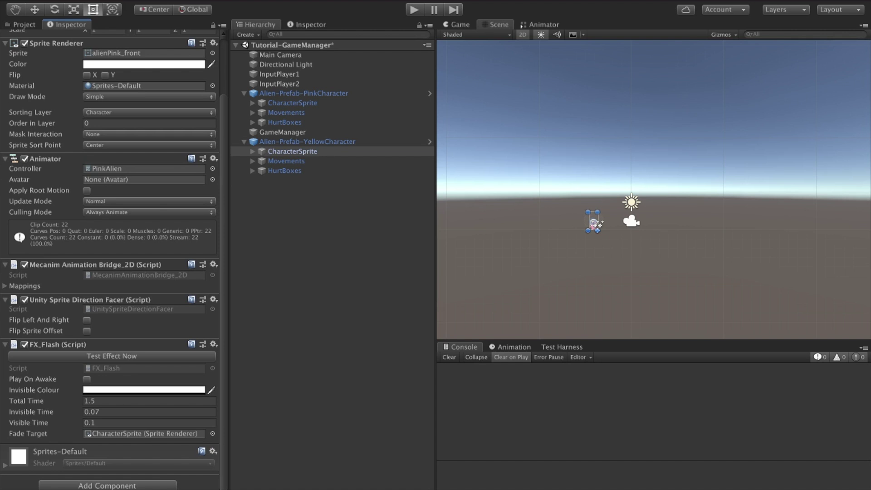
pyautogui.scroll(1, 111, 258)
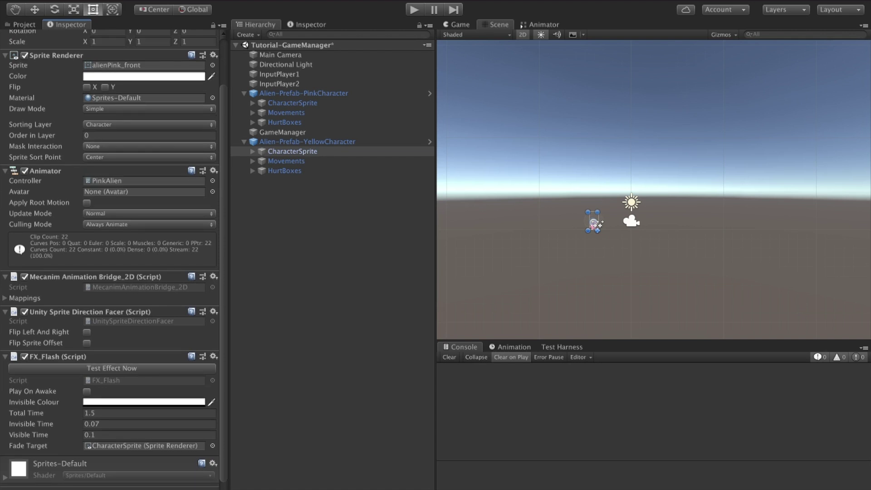
pyautogui.click(212, 180)
pyautogui.write('yello')
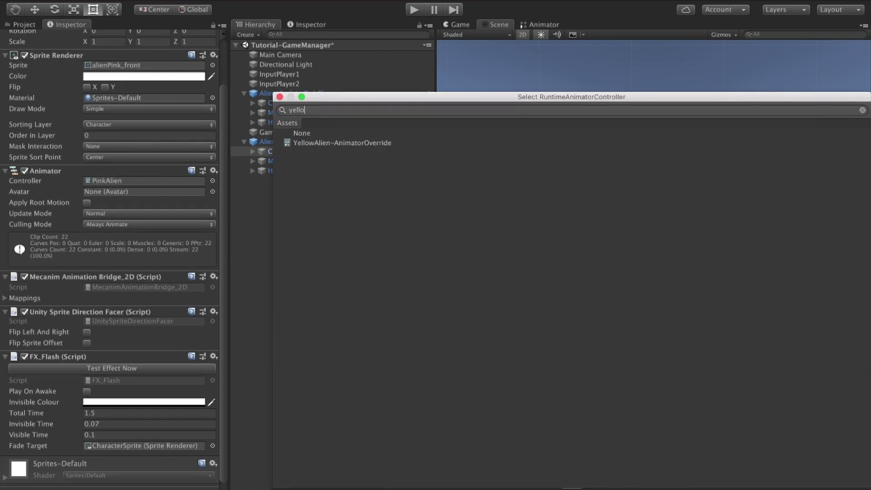
pyautogui.doubleClick(342, 143)
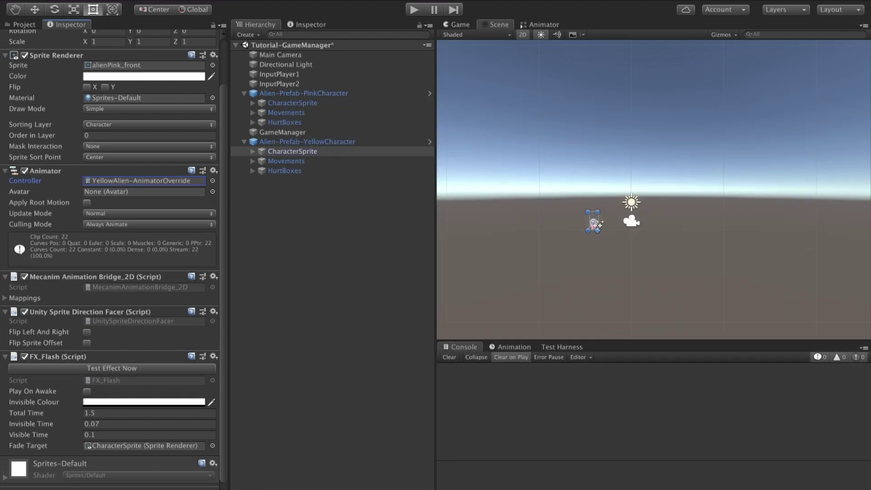
# Change the Sprite Renderer's sprite on the yellow character's CharacterSprite to alienYellow_front
pyautogui.scroll(3, 111, 258)
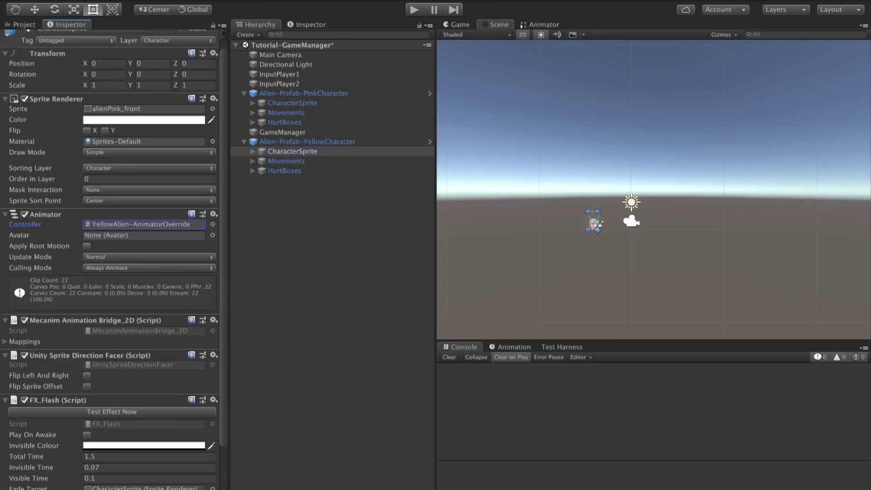
pyautogui.click(213, 109)
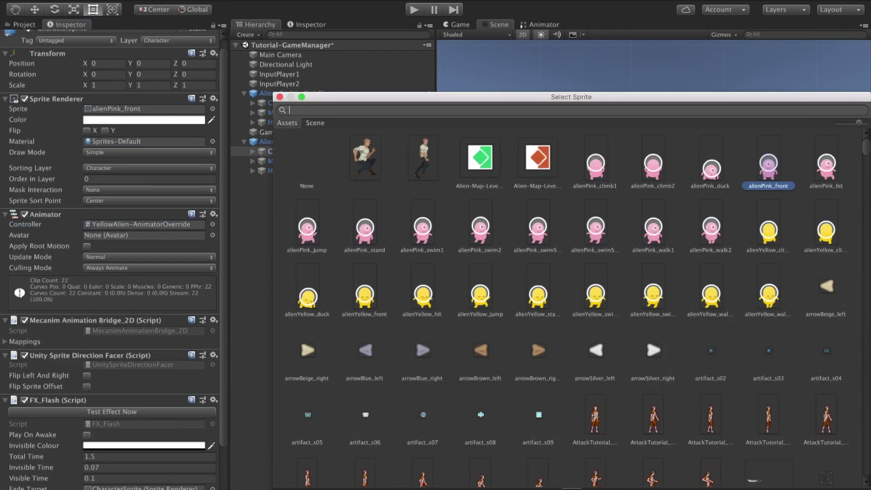
pyautogui.write('yello')
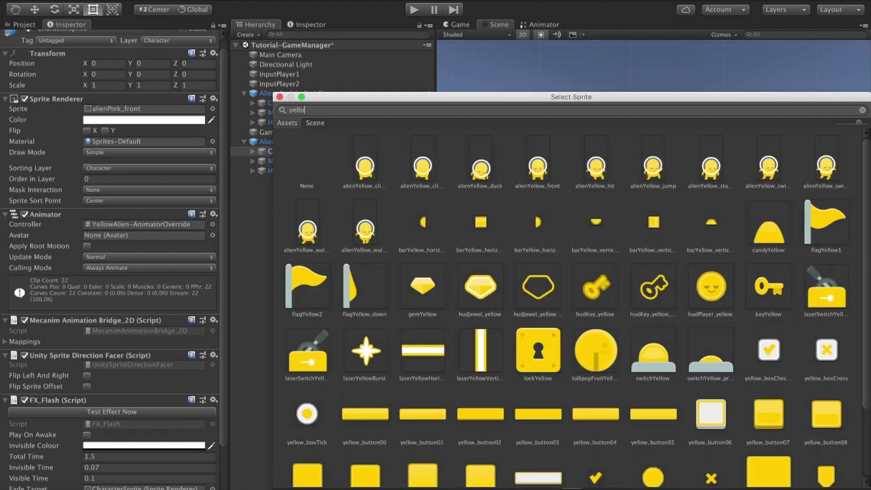
pyautogui.doubleClick(538, 170)
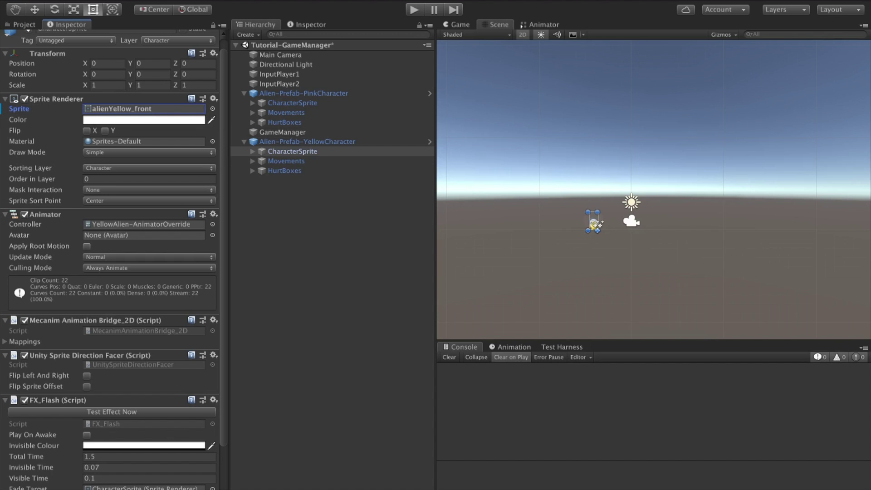
# Save Alien-Prefab-YellowCharacter as an original prefab in the GameManagerSample folder
pyautogui.click(21, 24)
pyautogui.click(308, 142)
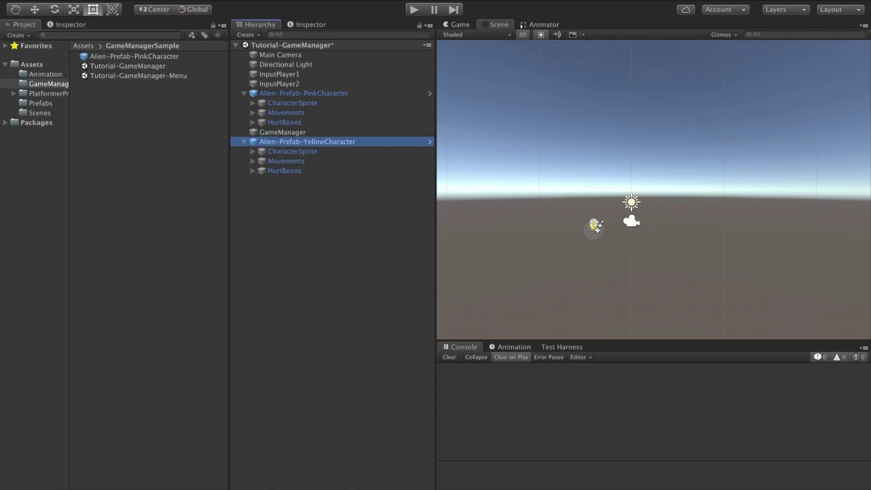
pyautogui.moveTo(309, 141); pyautogui.dragTo(146, 106)
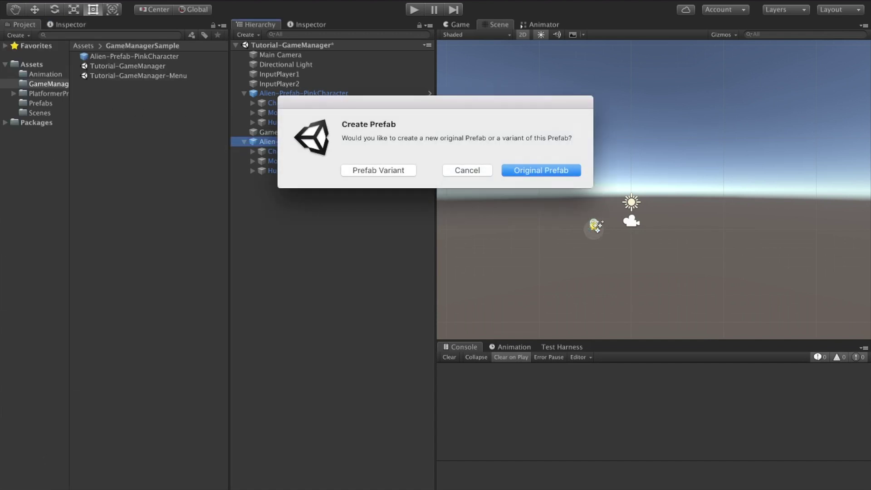
pyautogui.press('Return')
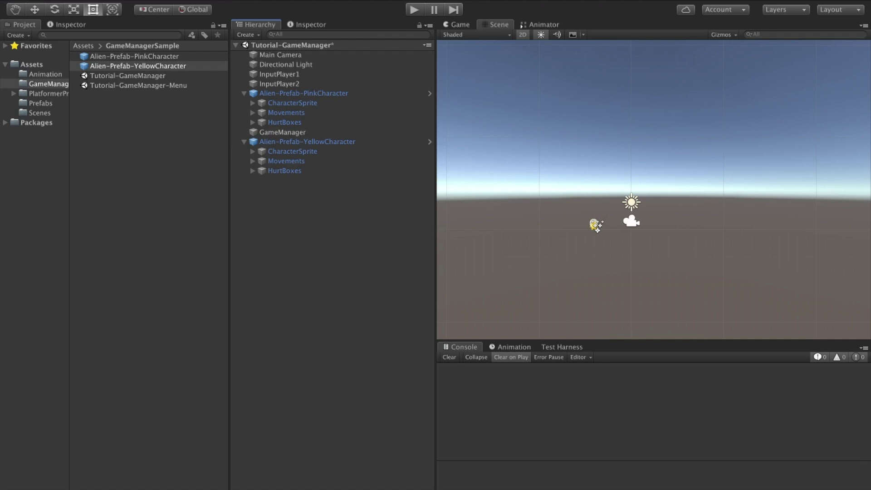
# Set the size of the GameManager's Available Characters list to 2
pyautogui.click(282, 132)
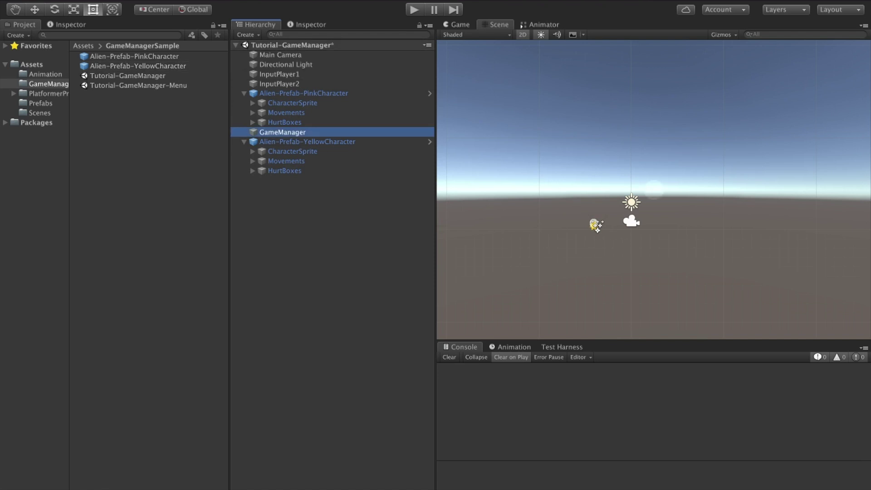
pyautogui.click(307, 25)
pyautogui.click(354, 175)
pyautogui.write('2')
pyautogui.press('Return')
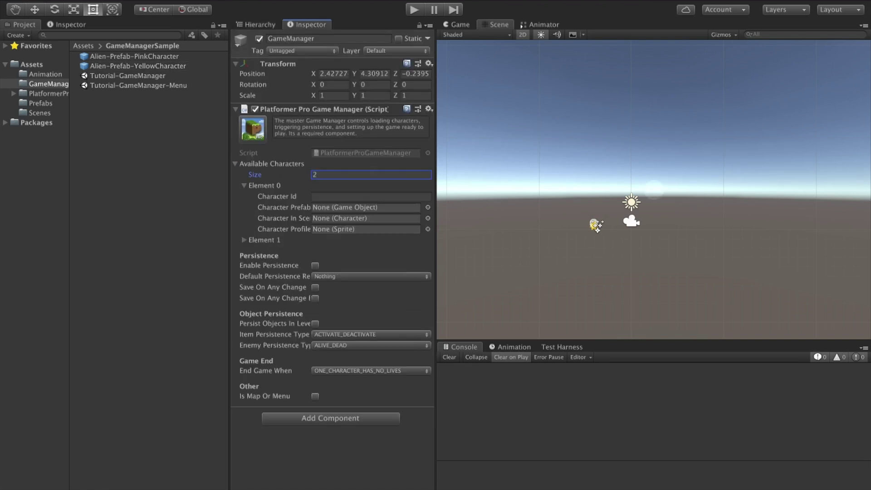
# Give the first available character the ID PINK and assign Alien-Prefab-PinkCharacter as its character prefab
pyautogui.click(354, 196)
pyautogui.write('PINK')
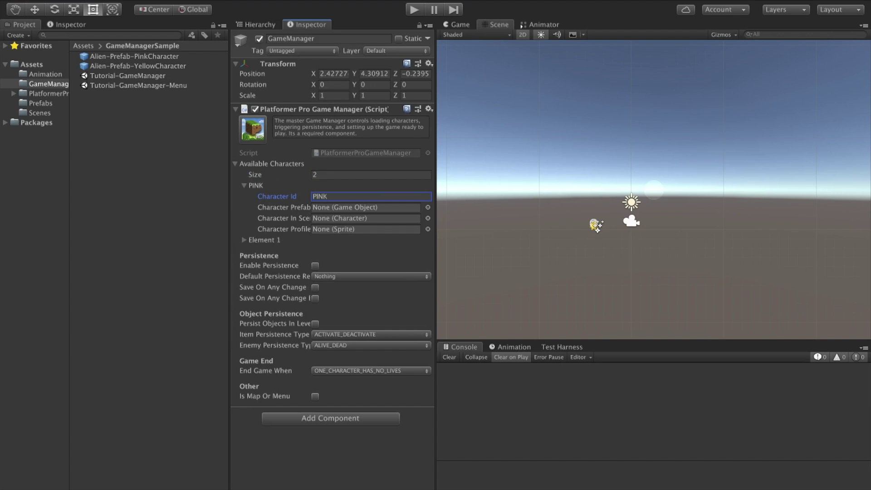
pyautogui.moveTo(133, 56); pyautogui.dragTo(408, 208)
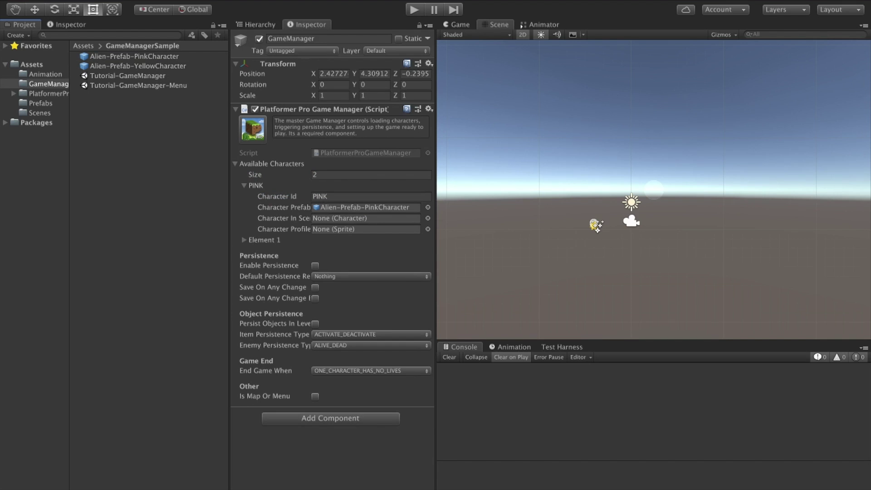
# Give the second available character the ID YELLOW and assign Alien-Prefab-YellowCharacter as its character prefab
pyautogui.click(244, 240)
pyautogui.click(363, 251)
pyautogui.write('YELLOW')
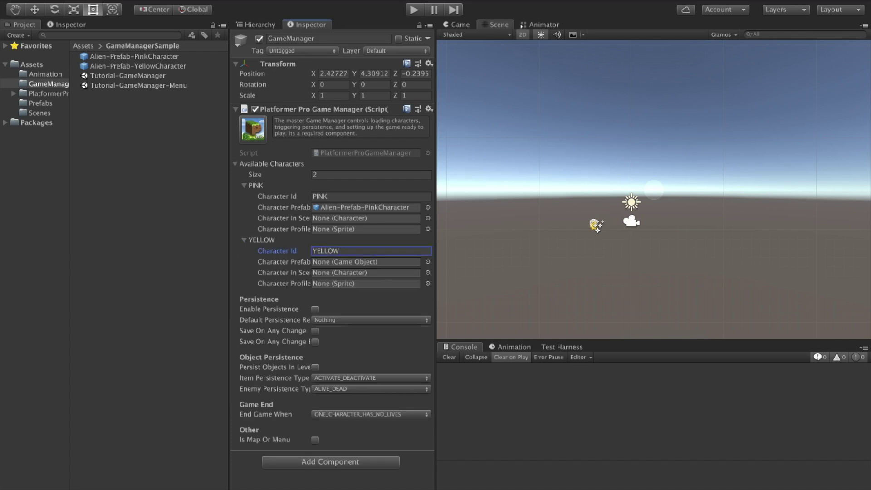
pyautogui.moveTo(136, 66); pyautogui.dragTo(390, 262)
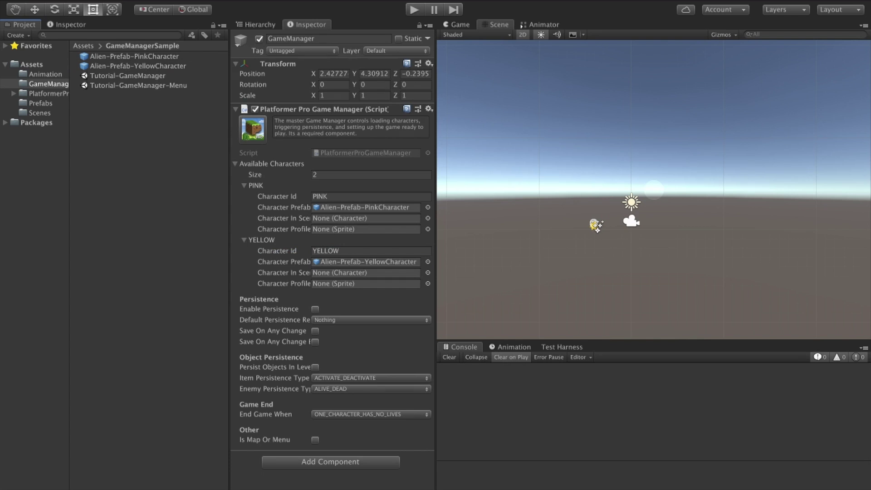
# Delete the pink and yellow alien characters from the scene, keeping their prefab assets
pyautogui.click(256, 24)
pyautogui.click(307, 142)
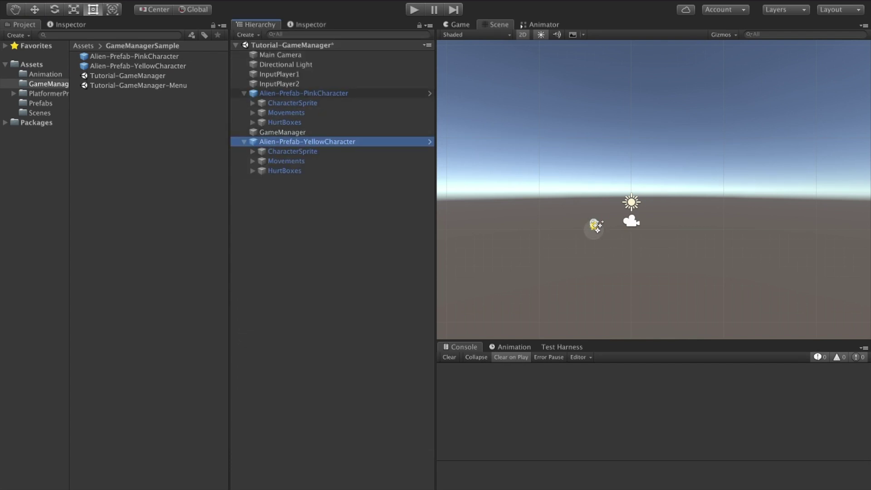
pyautogui.keyDown('super'); pyautogui.click(303, 93); pyautogui.keyUp('super')
pyautogui.press('Delete')
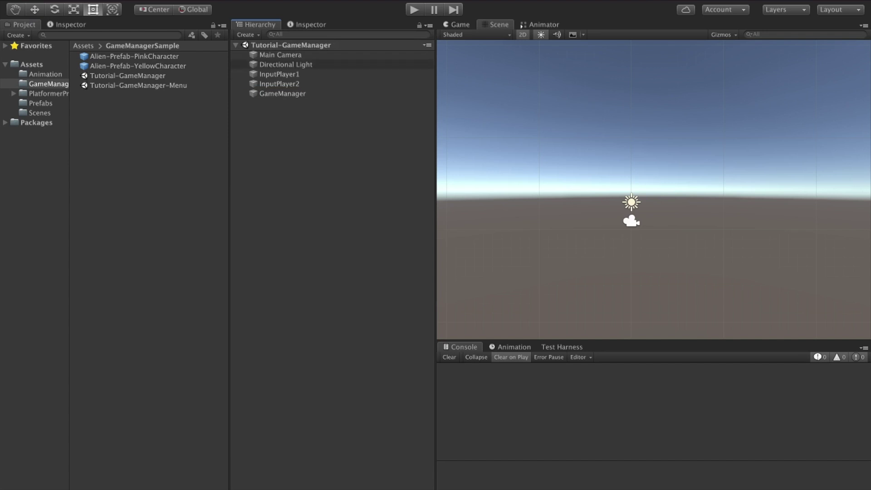
# Create a 2D Tilemap object in the scene
pyautogui.click(171, 1)
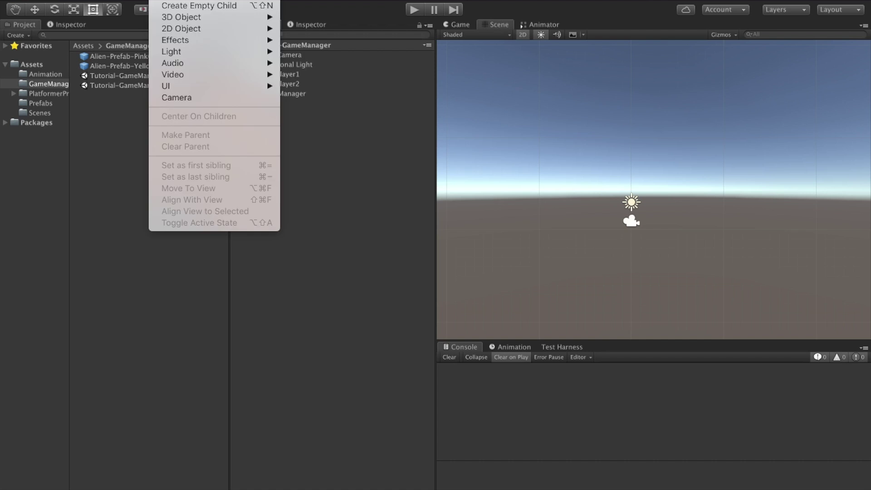
pyautogui.moveTo(191, 29)
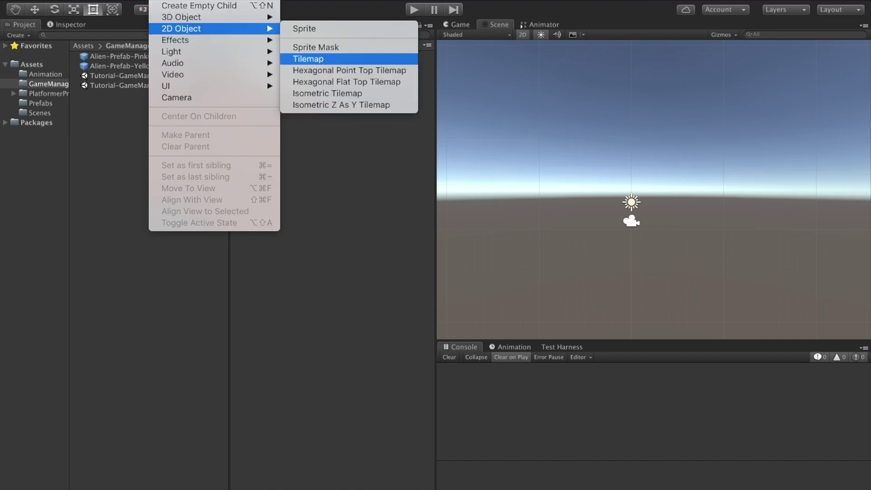
pyautogui.click(308, 59)
# Add a Tilemap Collider 2D component to the Tilemap object
pyautogui.click(280, 113)
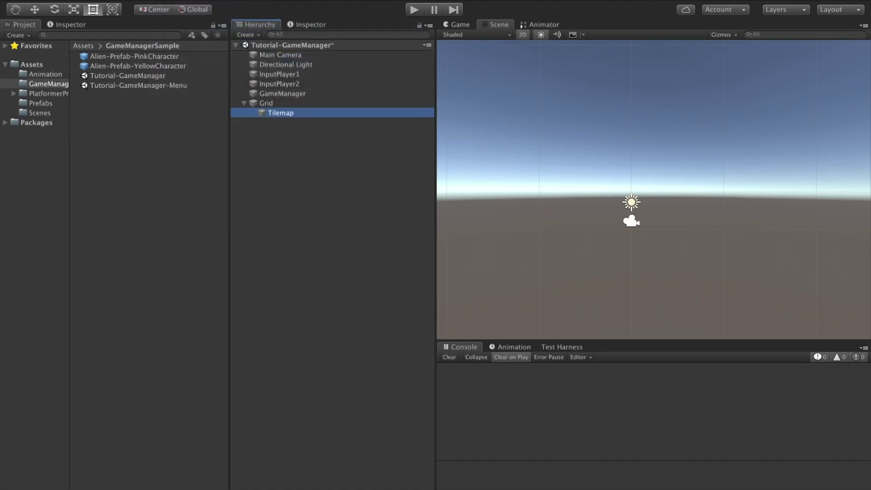
pyautogui.click(67, 25)
pyautogui.click(112, 346)
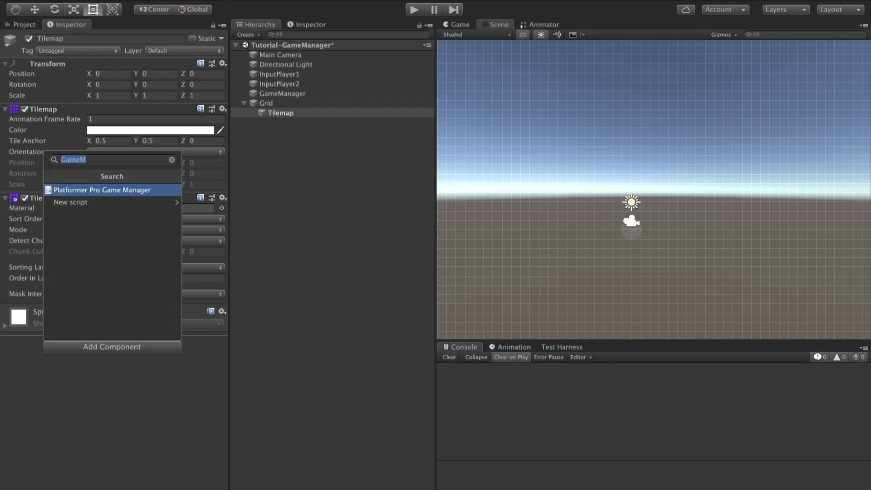
pyautogui.write('Tole')
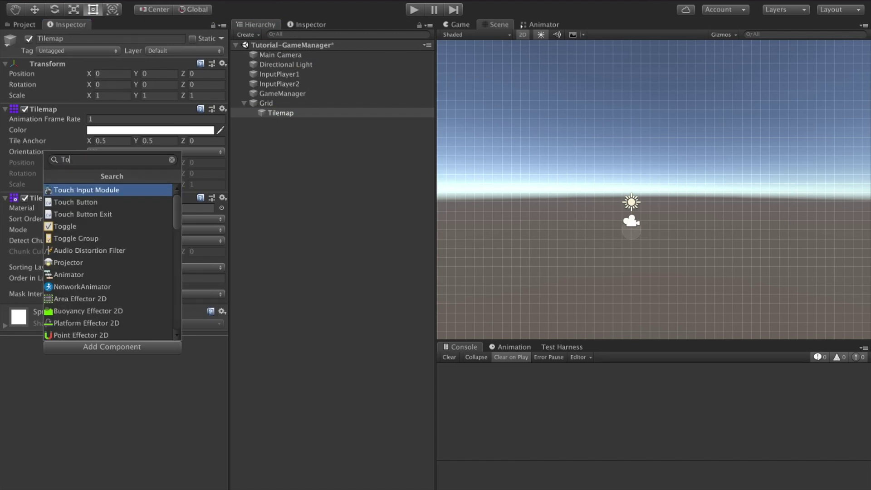
pyautogui.press('BackSpace')
pyautogui.press('BackSpace')
pyautogui.press('BackSpace')
pyautogui.write('il')
pyautogui.press('Down')
pyautogui.press('Return')
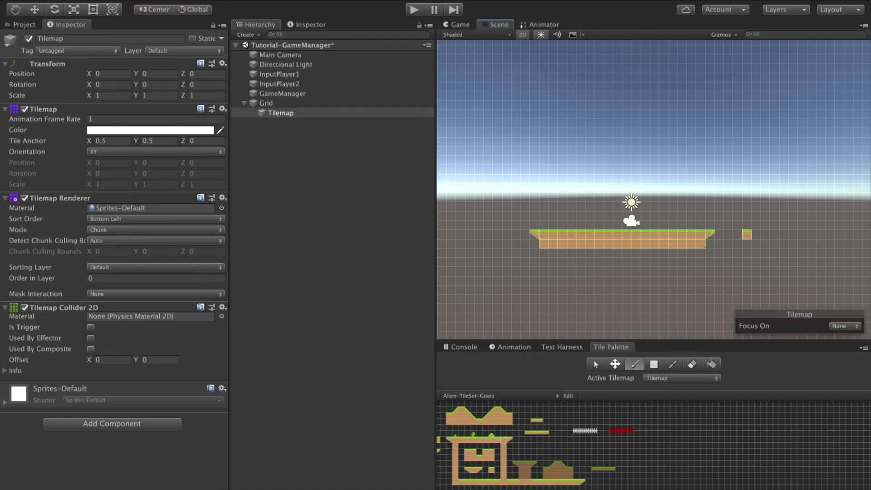
# Paint a second, smaller grass platform about six tiles wide, separated by a gap from the right end of the long platform
pyautogui.moveTo(746, 234)
pyautogui.mouseDown()
pyautogui.moveTo(795, 234)
pyautogui.moveTo(764, 244)
pyautogui.mouseUp()
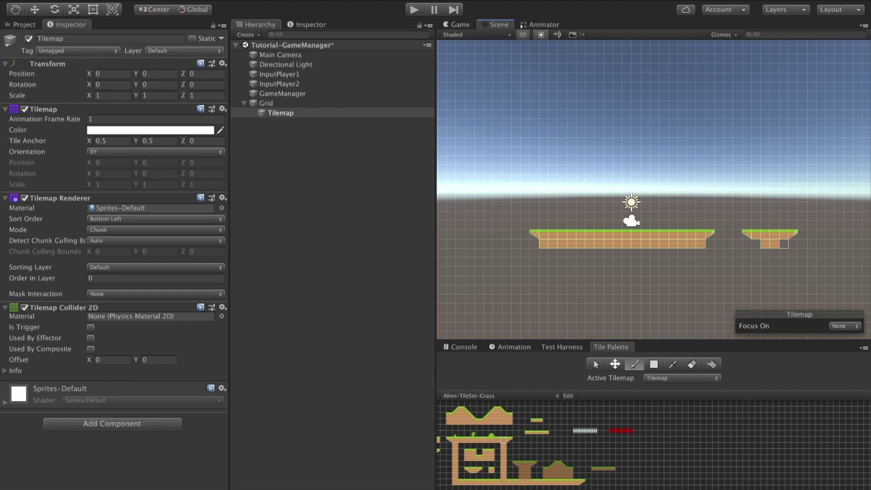
pyautogui.click(747, 244)
pyautogui.click(756, 244)
pyautogui.click(783, 244)
# Place a respawn point at the left end of the long platform using the Alien-Brush-RespawnPoint brush
pyautogui.click(481, 488)
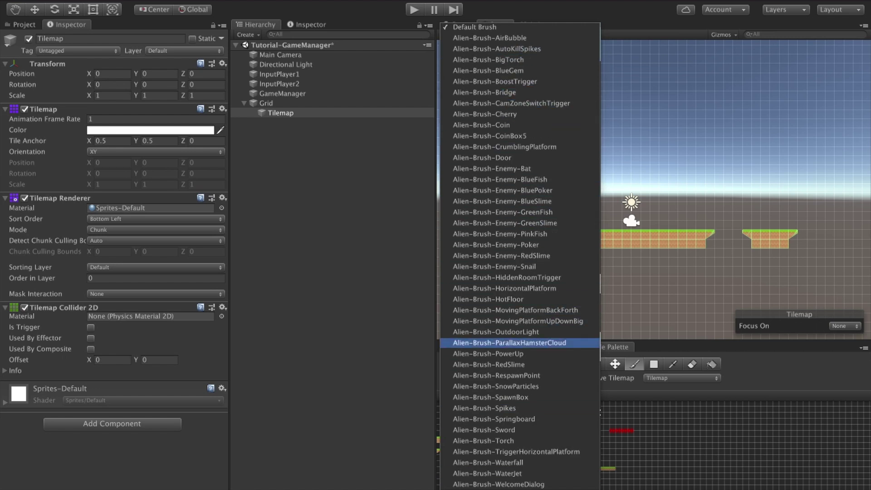
pyautogui.click(517, 376)
pyautogui.click(543, 225)
# Make the Alien-Prefab-Respawn_Point object the default starting point and set its identifier to START
pyautogui.click(280, 112)
pyautogui.click(252, 112)
pyautogui.click(322, 122)
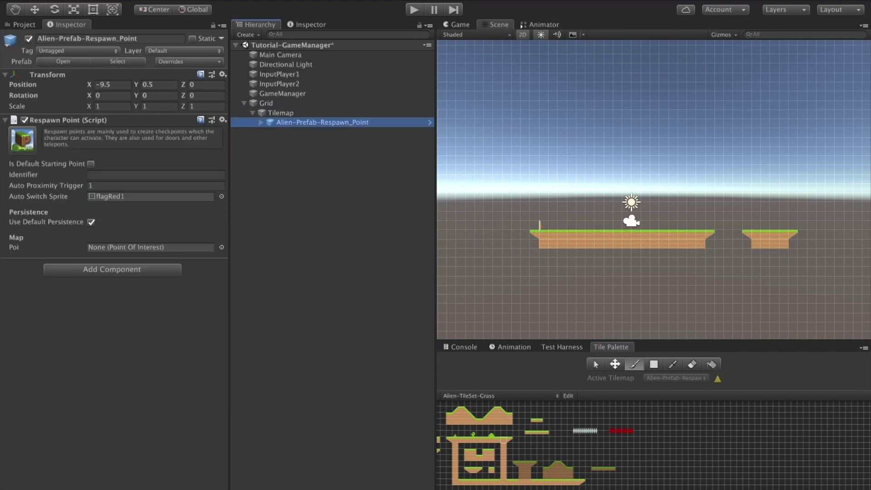
pyautogui.click(91, 164)
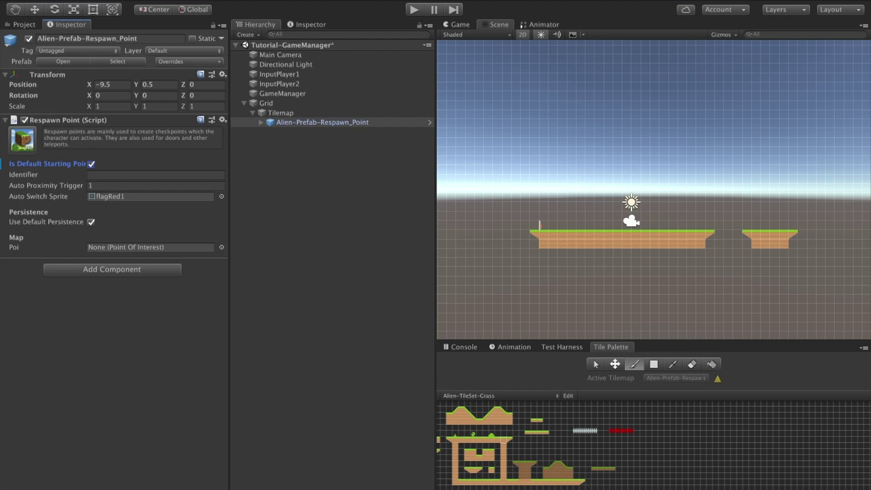
pyautogui.click(156, 175)
pyautogui.write('START')
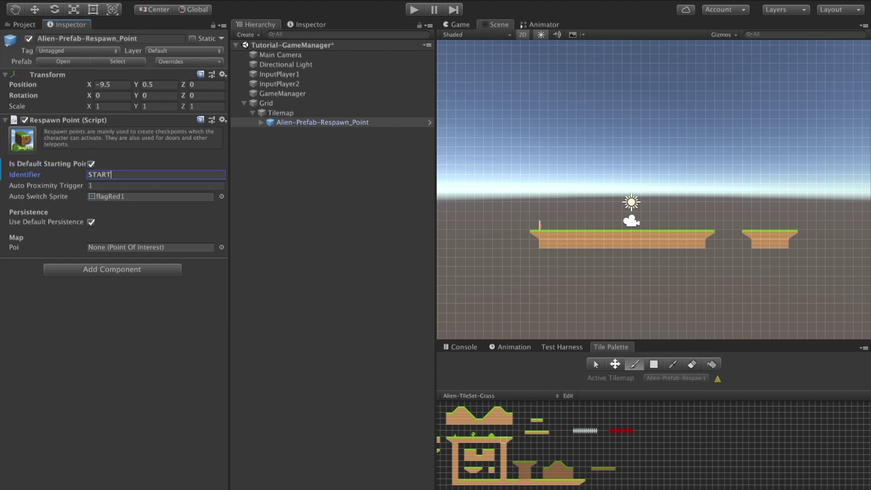
# Add the Platformer Pro Standard Camera component to the Main Camera
pyautogui.click(280, 55)
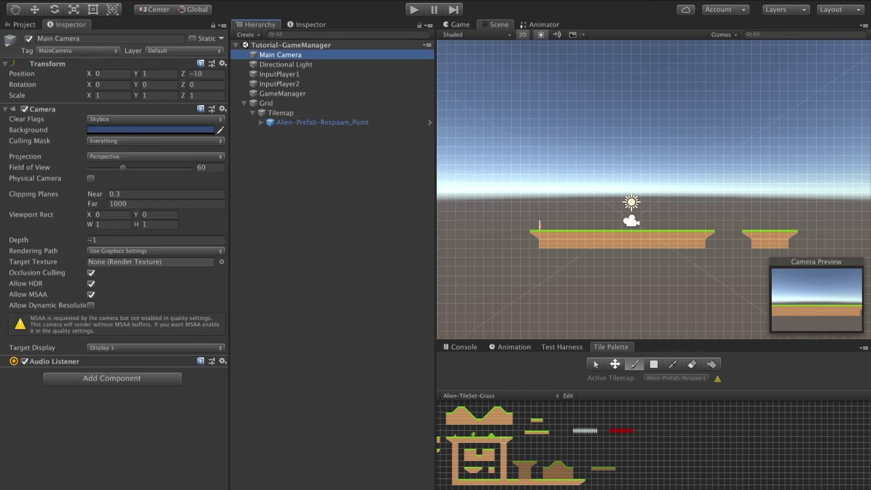
pyautogui.click(112, 378)
pyautogui.write('Stan')
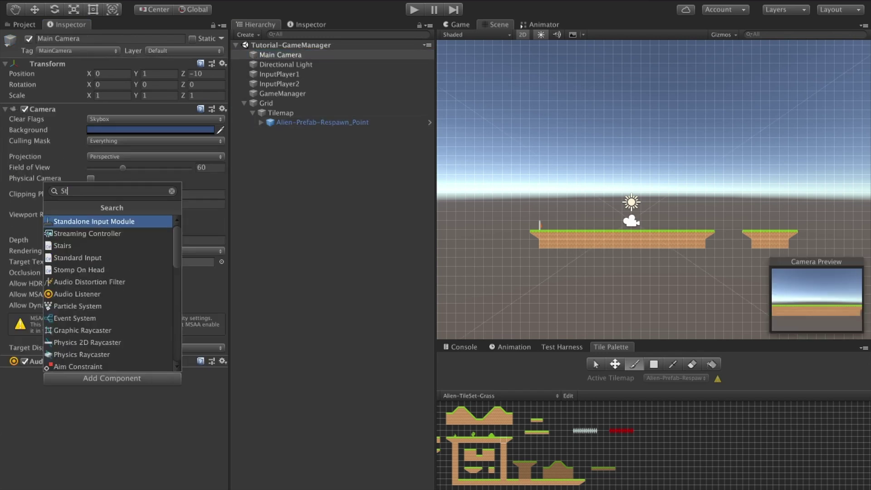
pyautogui.press('Down')
pyautogui.press('Down')
pyautogui.press('Down')
pyautogui.press('Down')
pyautogui.press('Down')
pyautogui.press('Down')
pyautogui.press('Down')
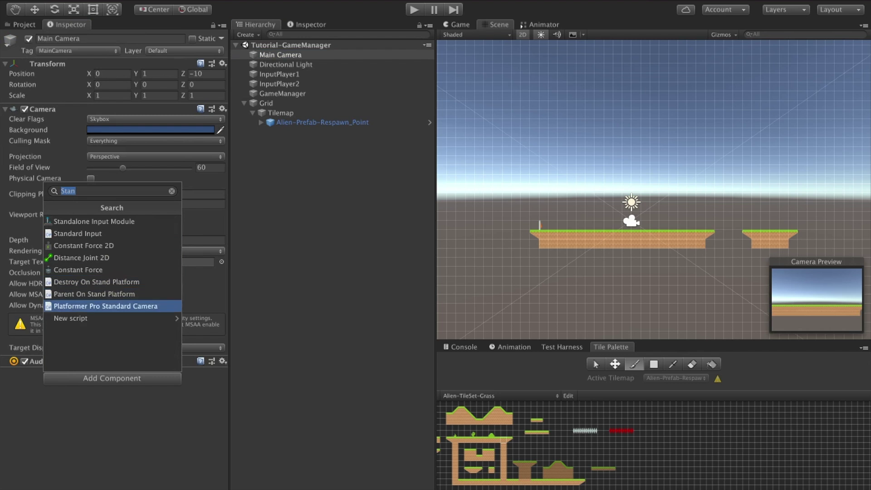
pyautogui.press('Return')
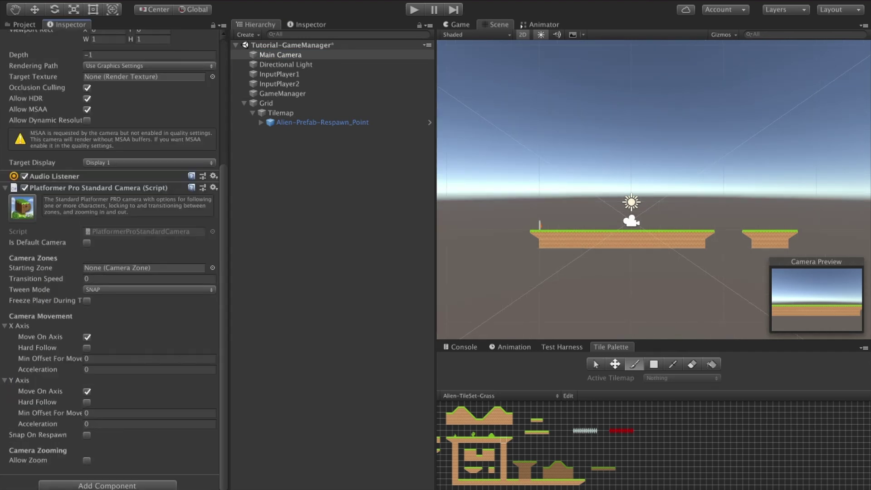
# Enable Hard Follow on both the X and Y axes and Snap On Respawn for the standard camera
pyautogui.click(87, 402)
pyautogui.scroll(2, 109, 227)
pyautogui.click(87, 367)
pyautogui.scroll(2, 109, 227)
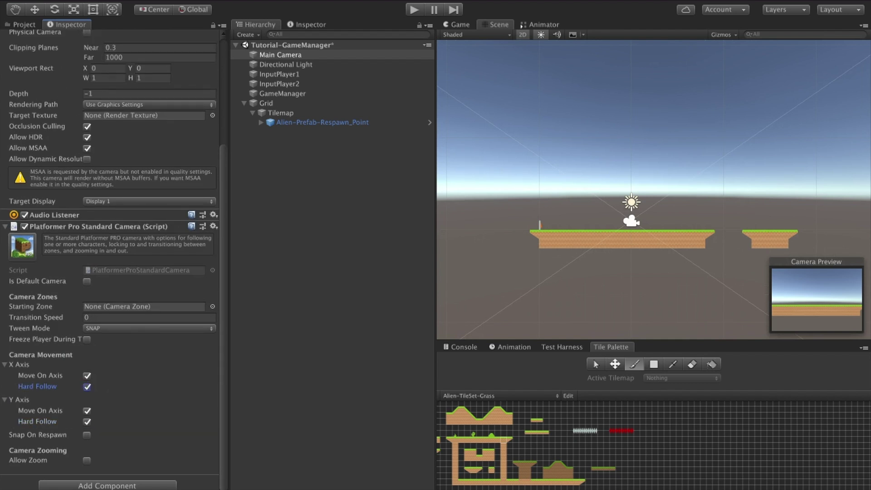
pyautogui.click(87, 435)
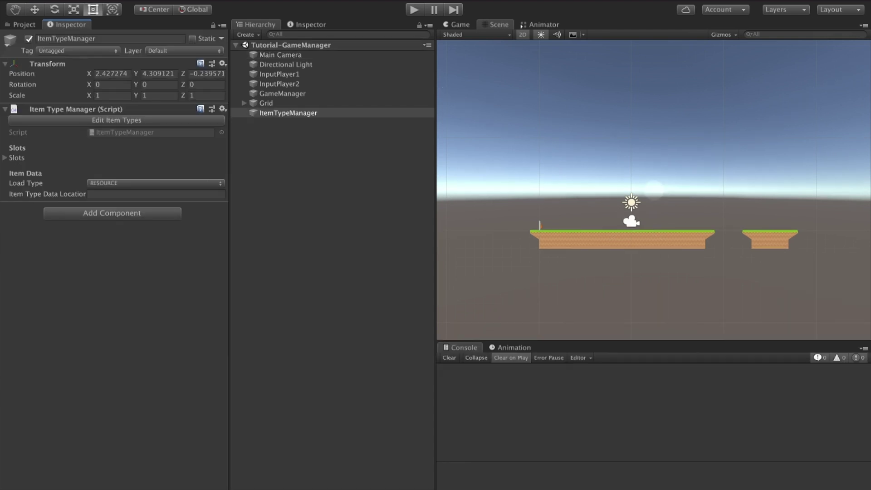
# Create an item type data file from the ItemTypeManager and save it as GameManagerTutorial in the Resources folder
pyautogui.click(116, 121)
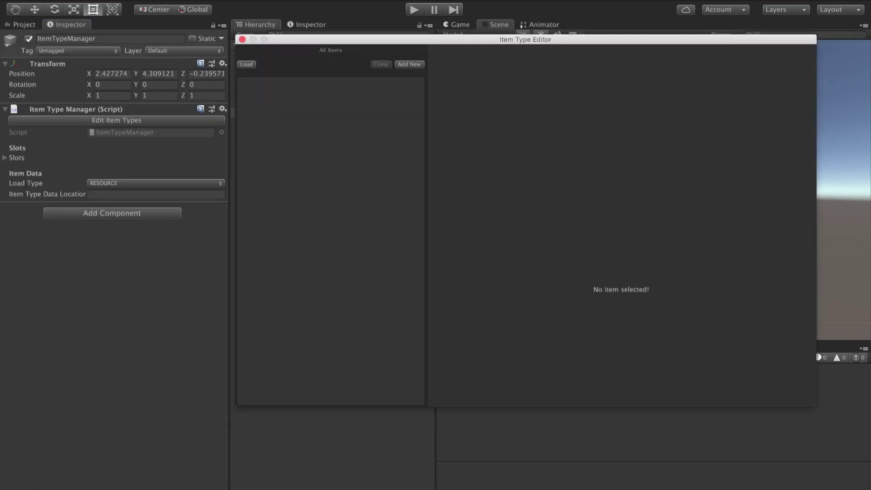
pyautogui.click(243, 40)
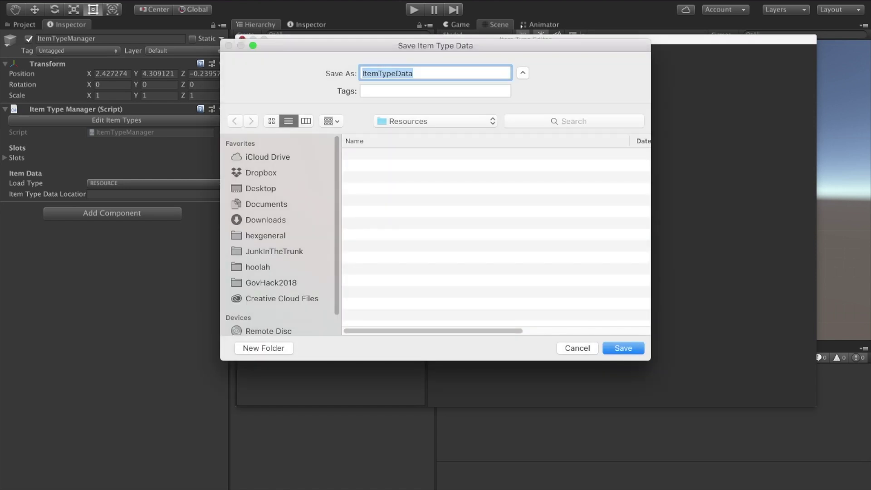
pyautogui.write('GameManagerTu')
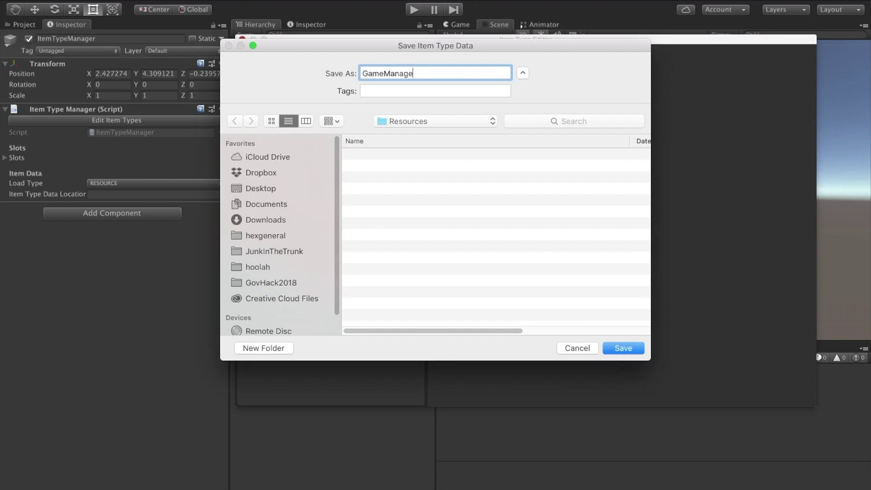
pyautogui.write('torial')
pyautogui.press('Return')
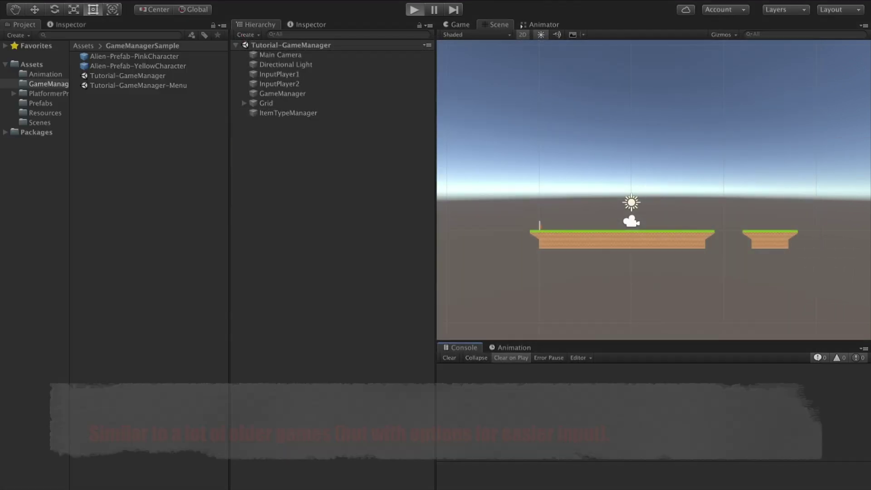
# Run the scene and test the pink character by walking it back and forth and jumping the gap to the small platform
pyautogui.hotkey('ctrl', 'p')
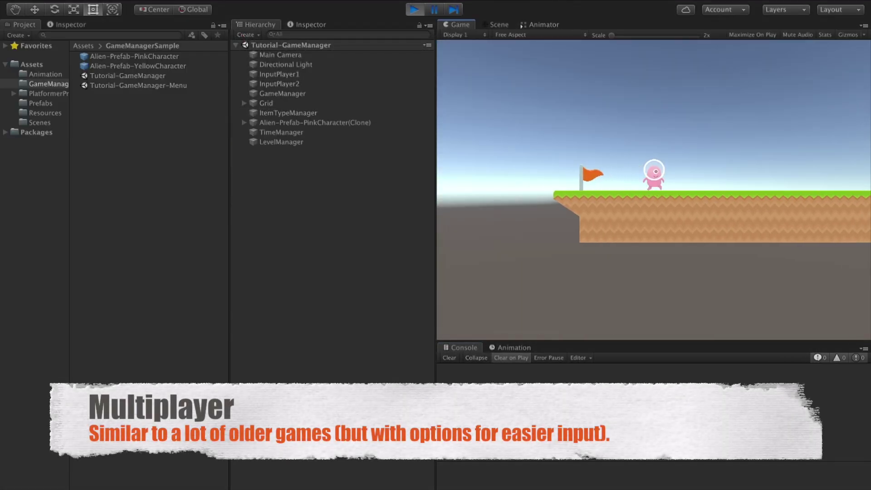
pyautogui.press('Right')
pyautogui.press('Left')
pyautogui.press('Right')
pyautogui.press('space')
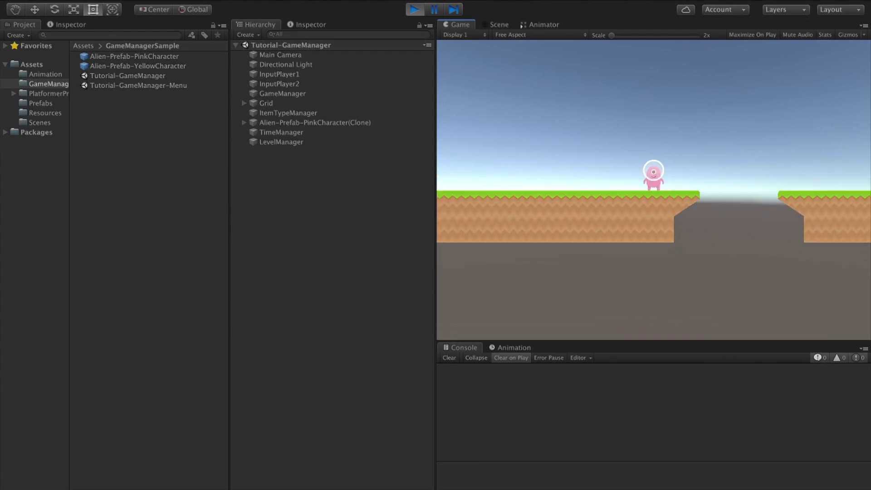
pyautogui.press('Right')
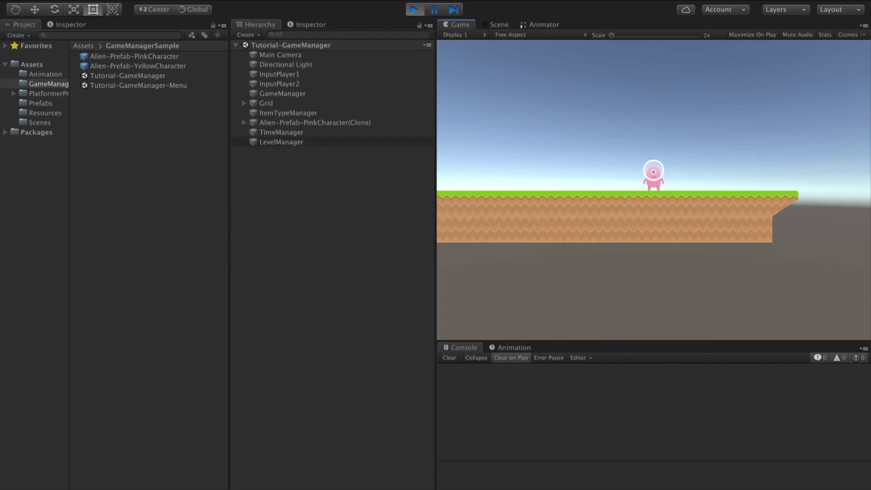
# Show the Platformer PRO Test Harness and dock it beside the Console and Animation views
pyautogui.click(96, 0)
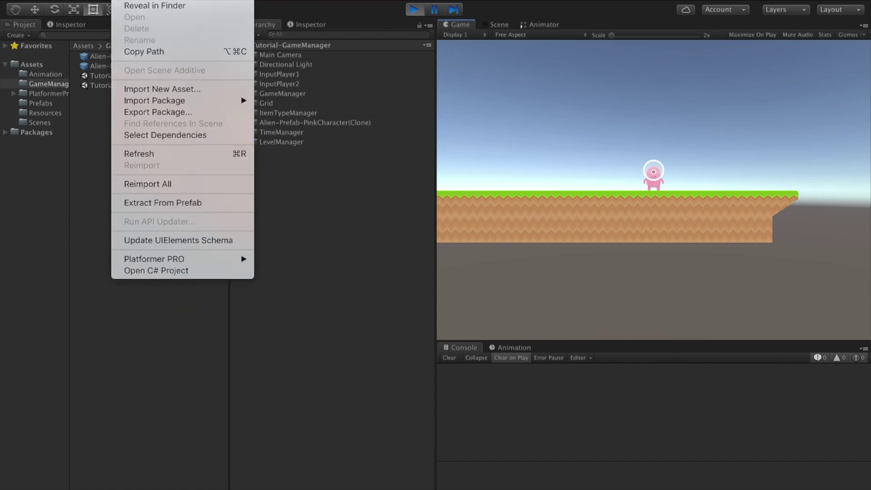
pyautogui.moveTo(182, 259)
pyautogui.click(303, 270)
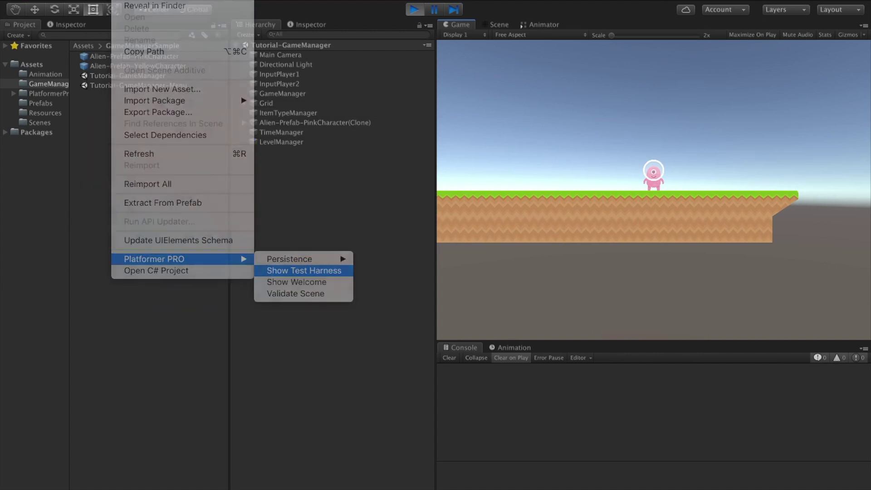
pyautogui.moveTo(64, 0); pyautogui.dragTo(564, 348)
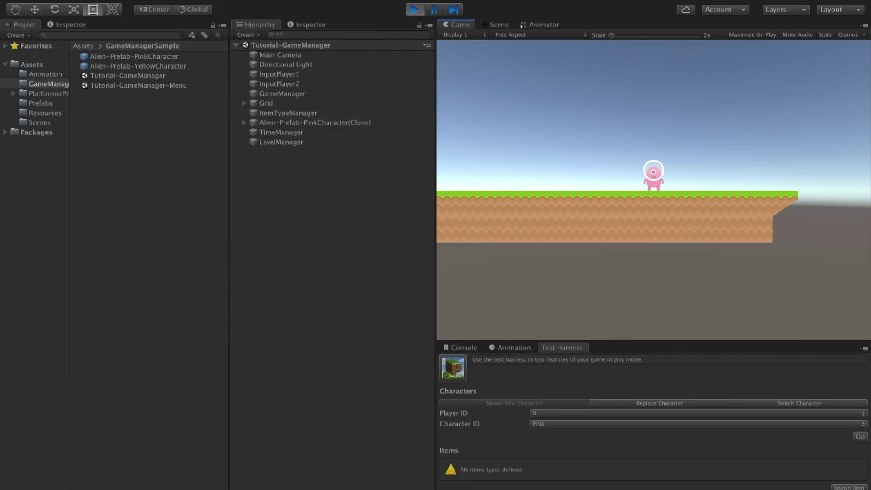
# Spawn a new character with player ID 1 and character ID YELLOW in the running game
pyautogui.click(699, 414)
pyautogui.click(699, 423)
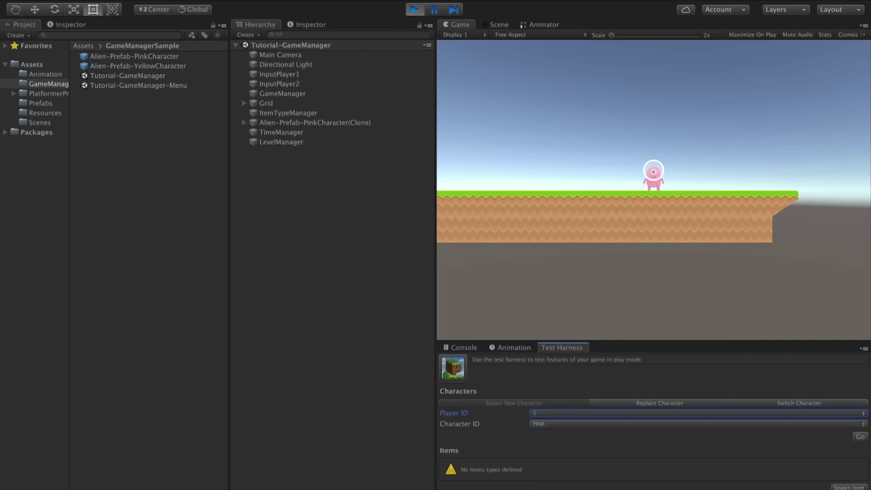
pyautogui.click(699, 423)
pyautogui.click(698, 434)
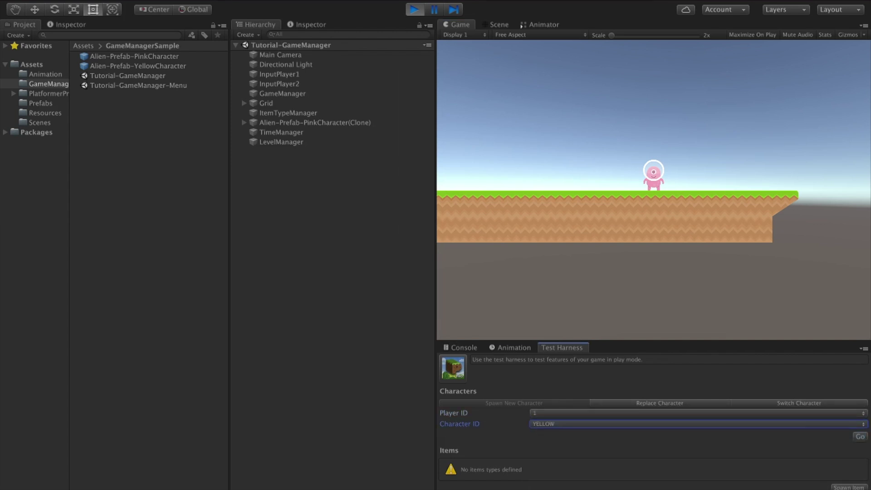
pyautogui.click(860, 436)
pyautogui.click(771, 290)
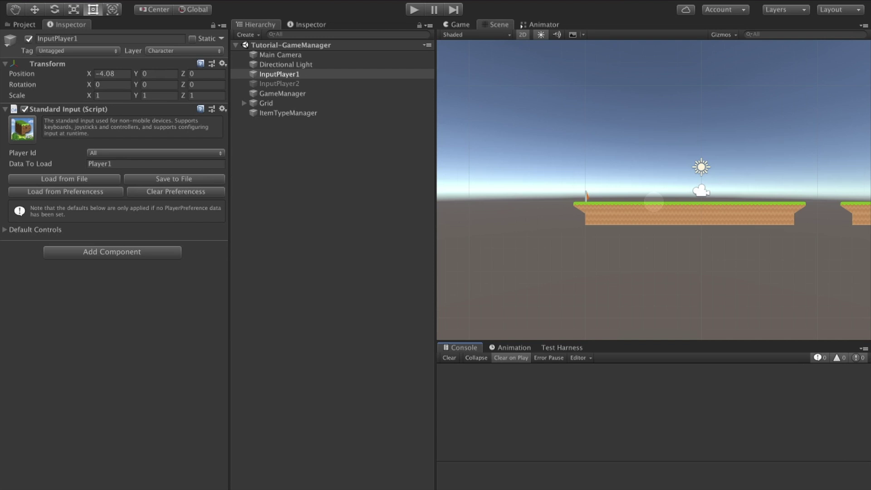
# Open the Tutorial-GameManager-Menu scene and show the Menu object's UI Basic Menu settings
pyautogui.click(24, 24)
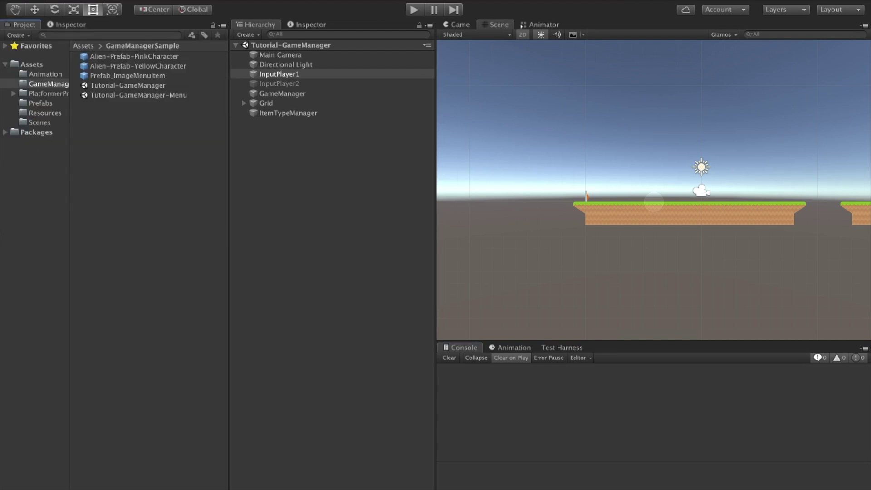
pyautogui.doubleClick(138, 96)
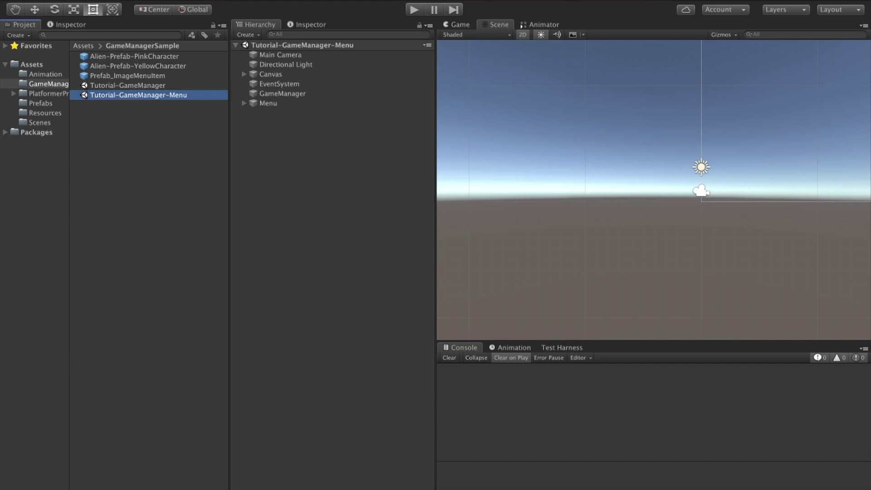
pyautogui.click(269, 103)
pyautogui.hotkey('ctrl', '3')
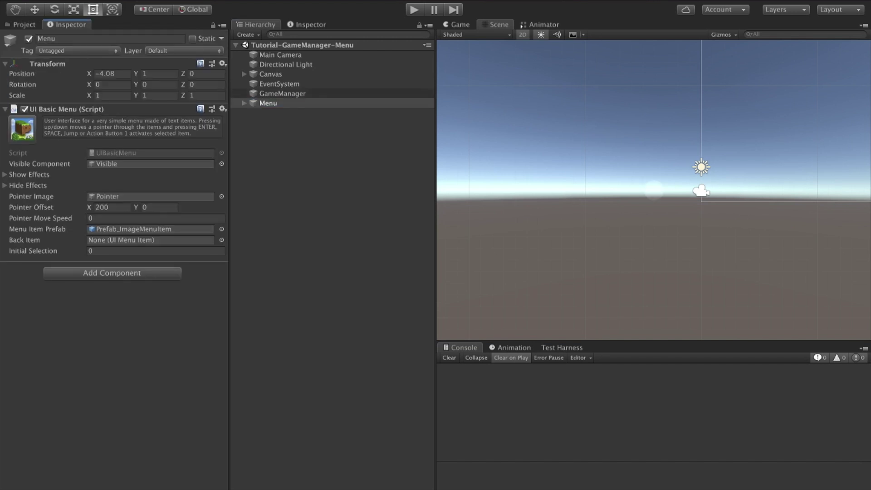
# Examine the character select settings of the Menu's PinkCharacter and YellowCharacter items
pyautogui.hotkey('ctrl', '4')
pyautogui.press('Right')
pyautogui.press('Down')
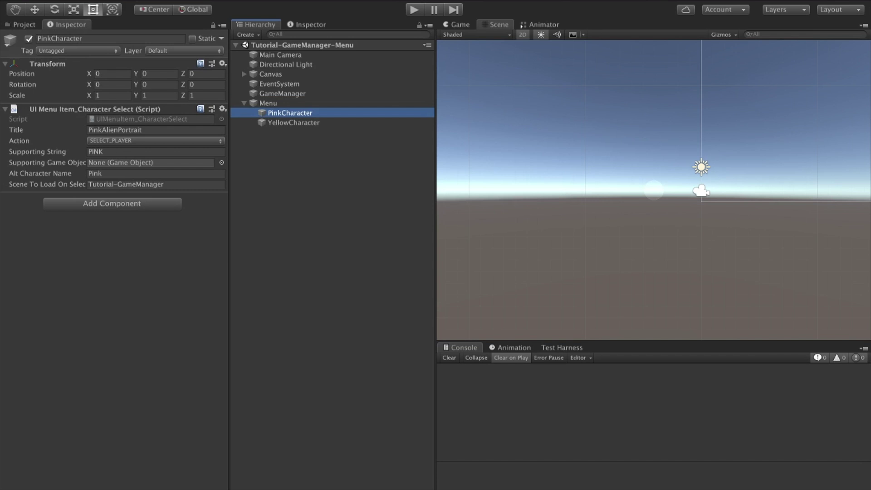
pyautogui.press('Down')
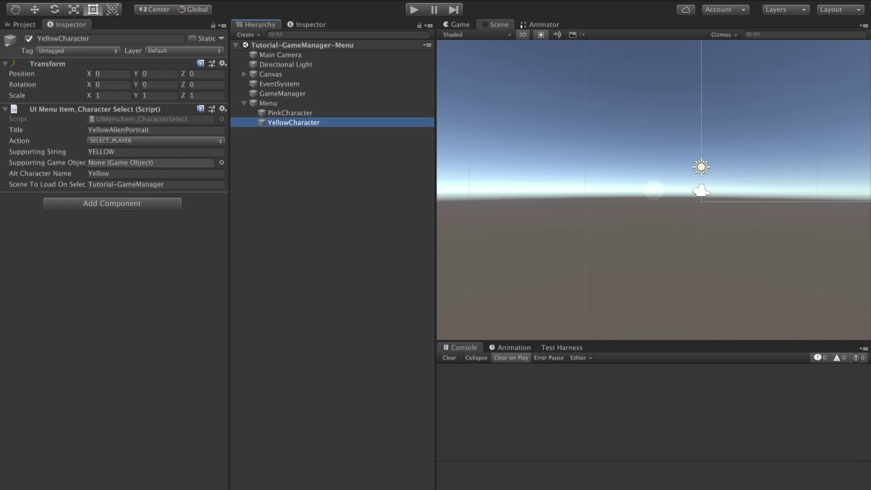
# Run the menu scene and test switching the selection back and forth between the Pink and Yellow characters
pyautogui.hotkey('ctrl', 'p')
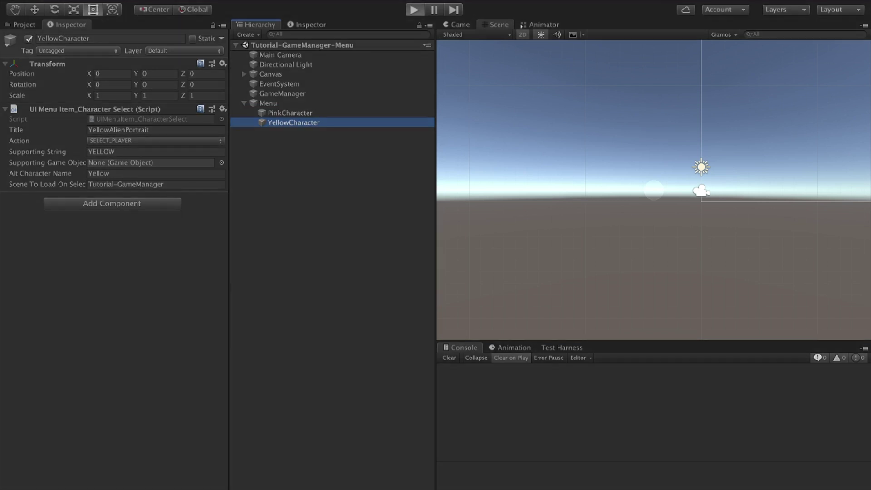
pyautogui.press('Down')
pyautogui.press('Up')
pyautogui.press('Down')
pyautogui.press('Up')
pyautogui.press('Down')
pyautogui.press('Up')
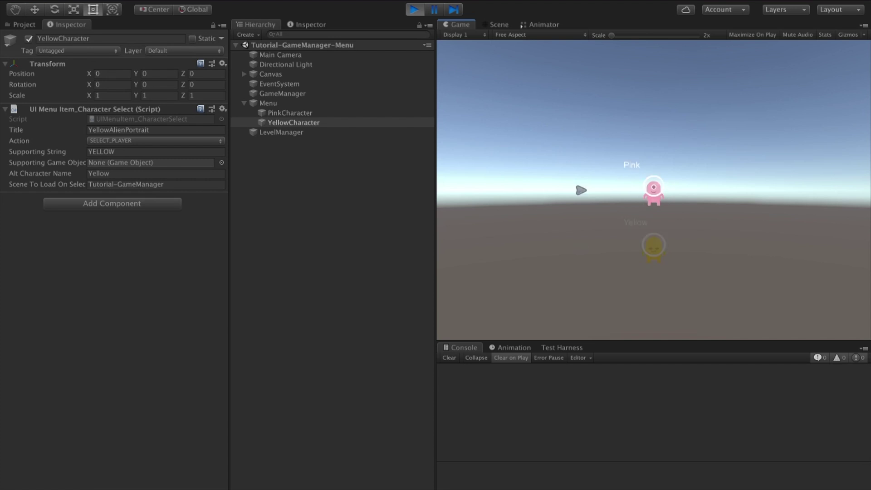
# Choose the Pink character in the running menu, test moving right and jumping in the level, and stop the game
pyautogui.press('Return')
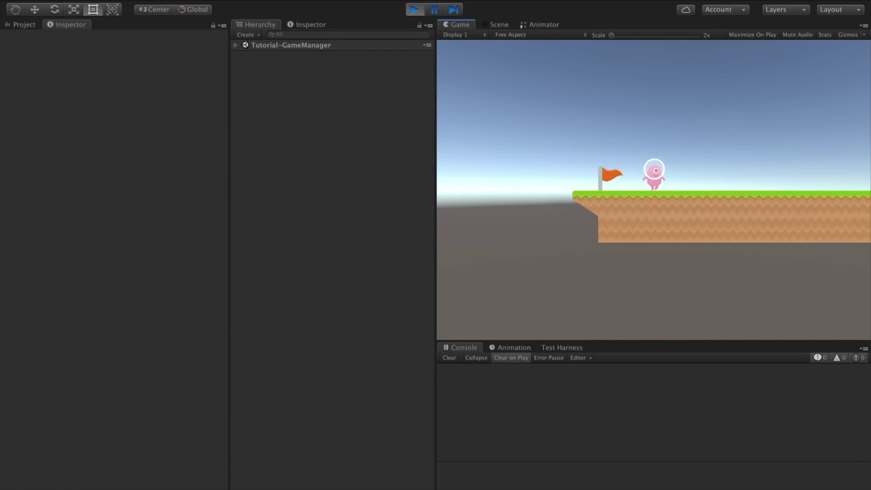
pyautogui.press('Right')
pyautogui.press('space')
pyautogui.press('super+p')
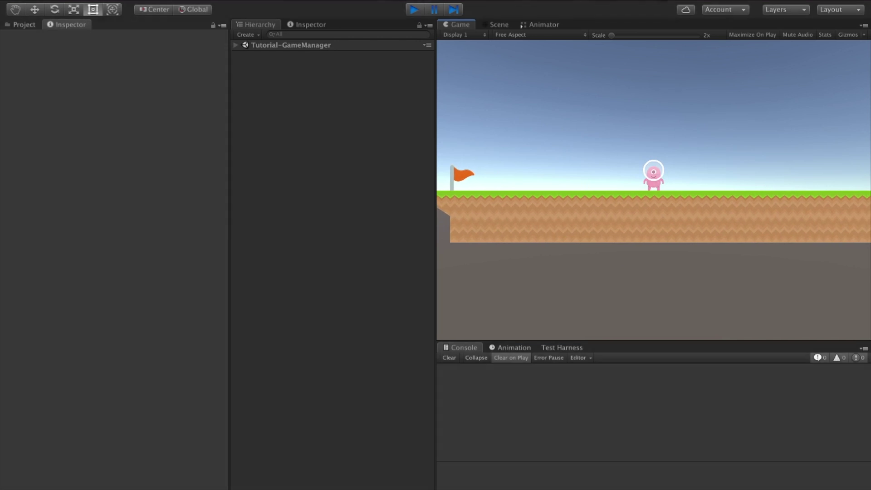
# Run the menu scene again and choose the Yellow character to load the level
pyautogui.hotkey('ctrl', 'p')
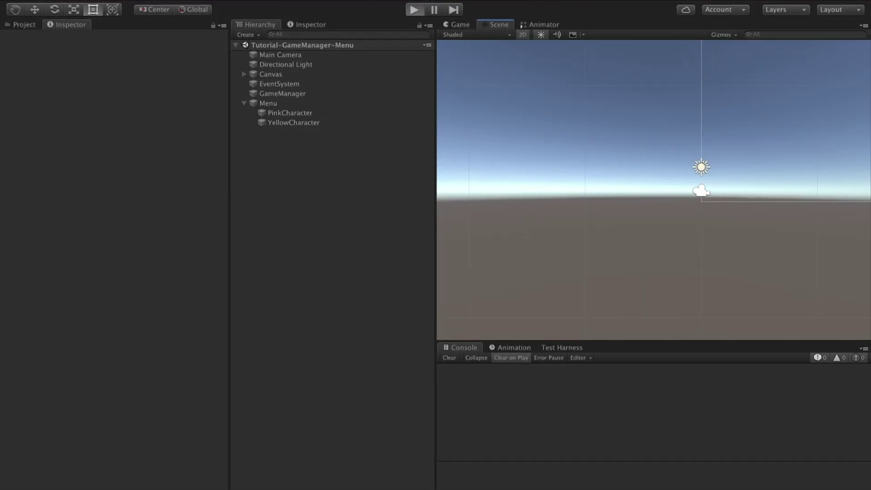
pyautogui.press('Down')
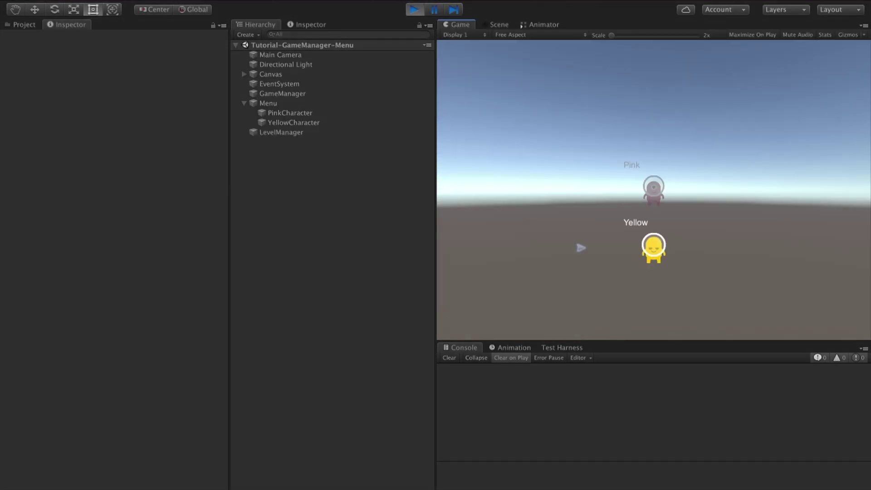
pyautogui.press('Return')
# Test running and jumping in both directions with the Yellow character, and stop the game
pyautogui.press('Right')
pyautogui.press('space')
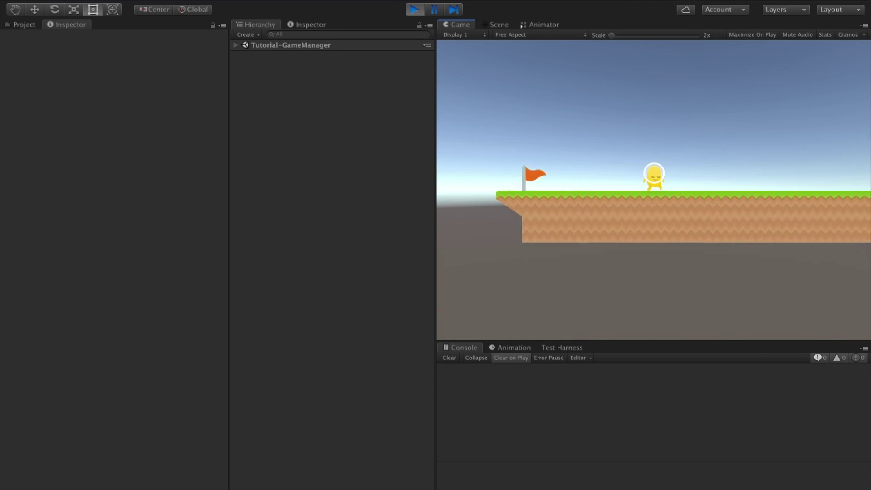
pyautogui.press('space')
pyautogui.press('space')
pyautogui.press('Left')
pyautogui.press('space')
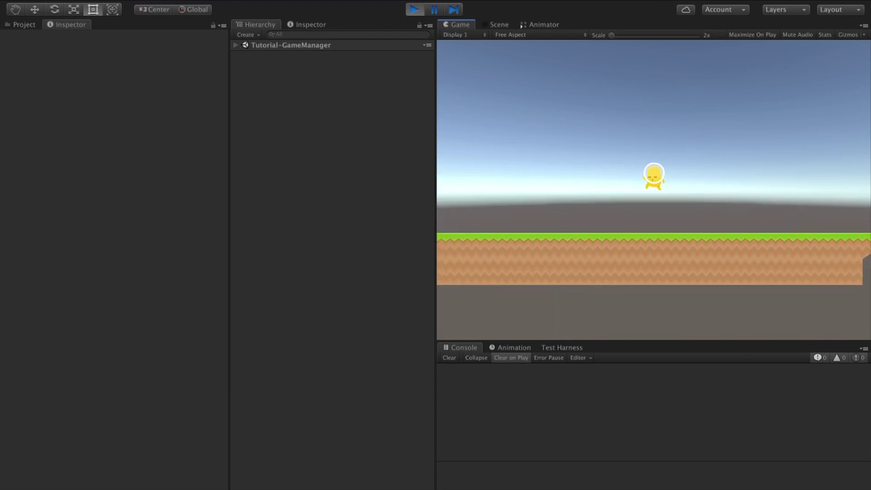
pyautogui.press('space')
pyautogui.press('Right')
pyautogui.press('space')
pyautogui.press('space')
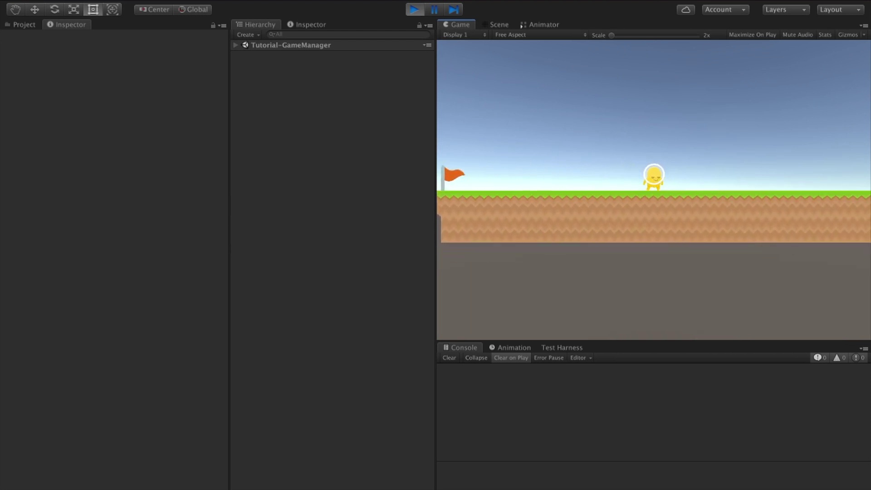
pyautogui.press('super+p')
# Switch to Visual Studio and examine the SetCharacterForPlayer method's name and its playerId and characterId parameters in PlatformerProGameManager.cs
pyautogui.click(460, 347)
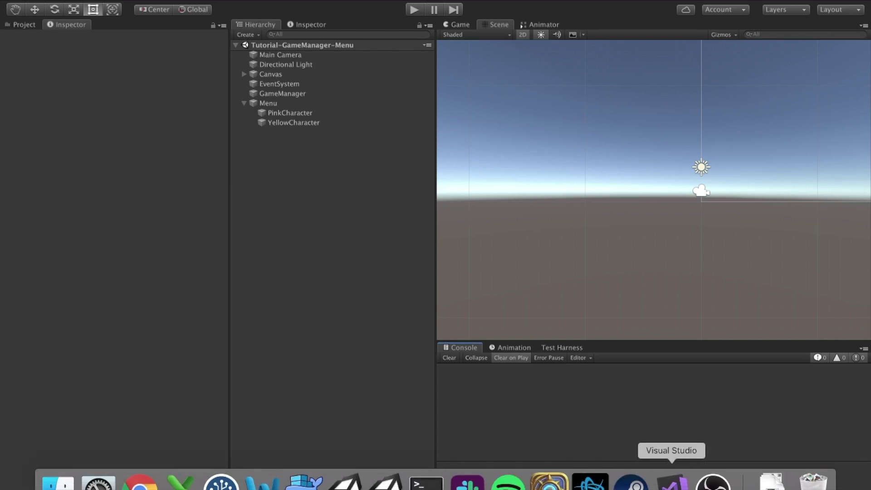
pyautogui.click(671, 482)
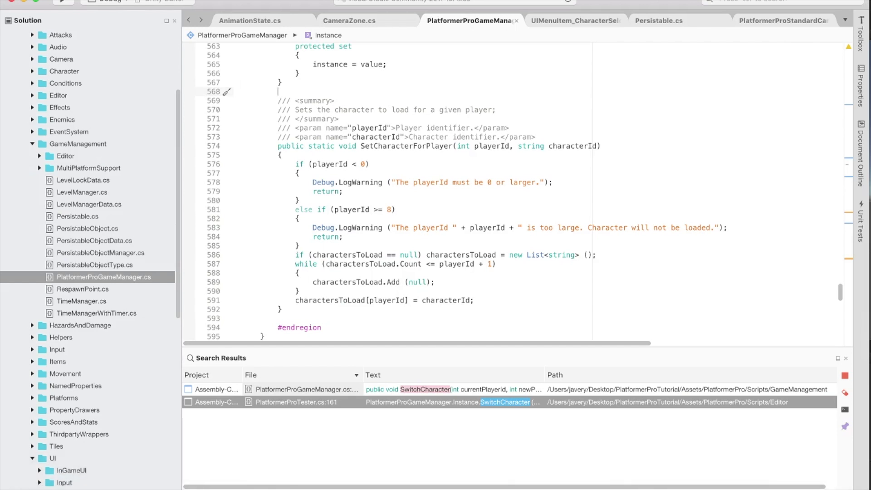
pyautogui.doubleClick(407, 146)
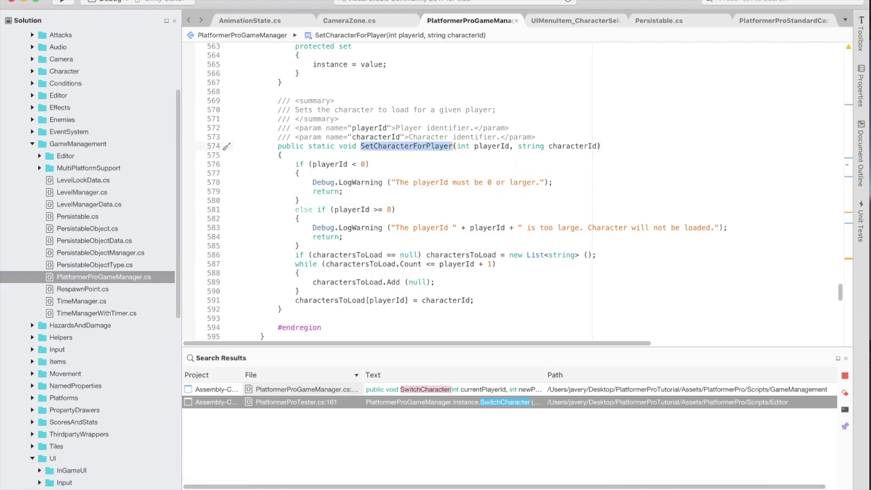
pyautogui.doubleClick(492, 146)
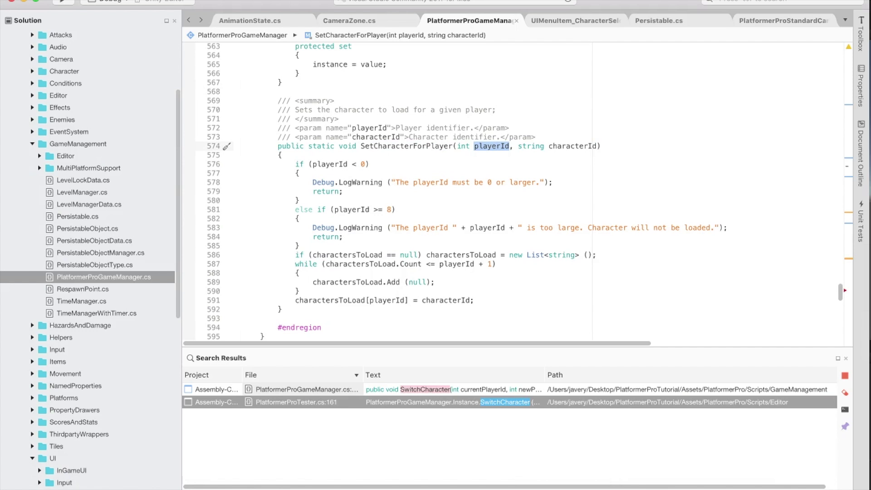
pyautogui.doubleClick(572, 146)
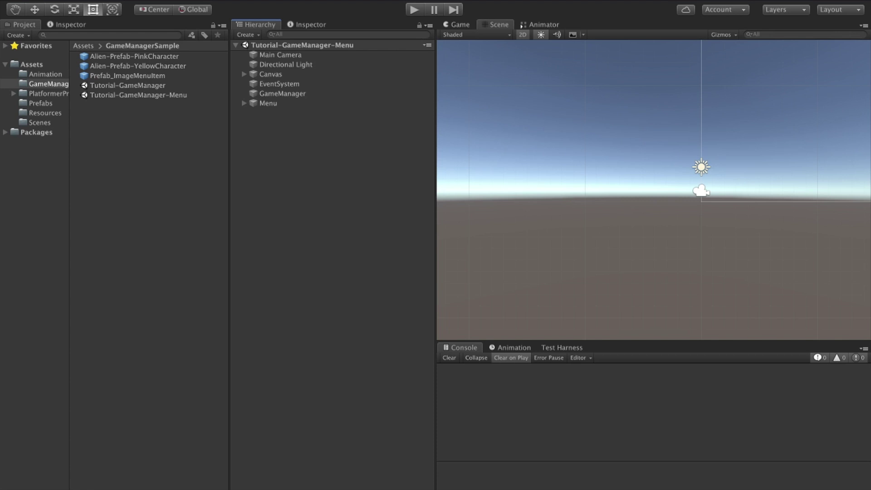
# Open the Tutorial-GameManager scene and deactivate the InputPlayer2 object
pyautogui.doubleClick(127, 85)
pyautogui.click(280, 84)
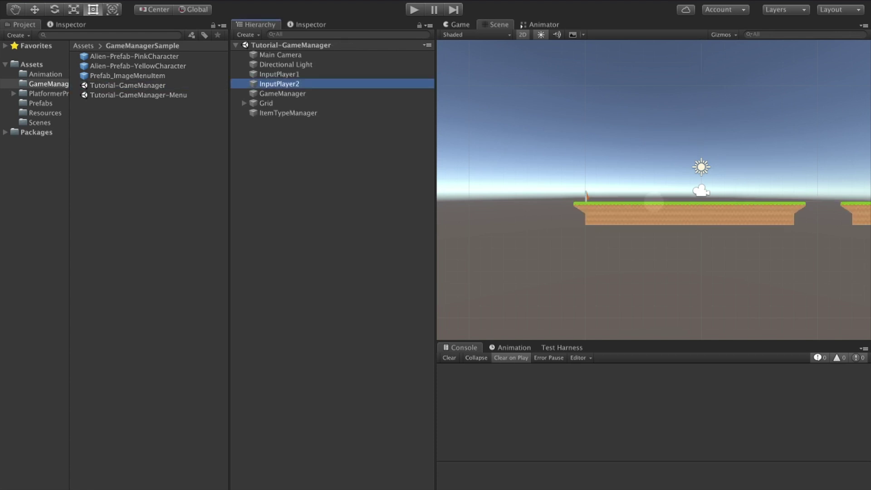
pyautogui.click(67, 25)
pyautogui.click(28, 39)
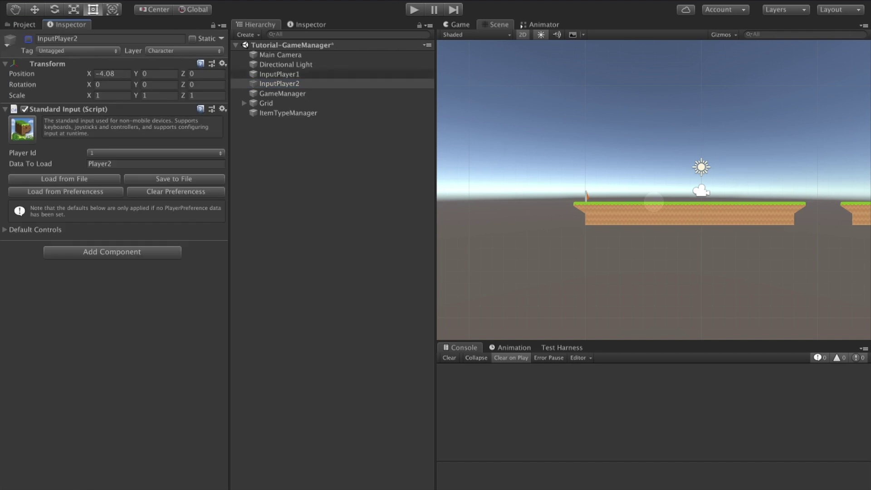
# Set the Player Id of InputPlayer1's Standard Input to All
pyautogui.click(279, 75)
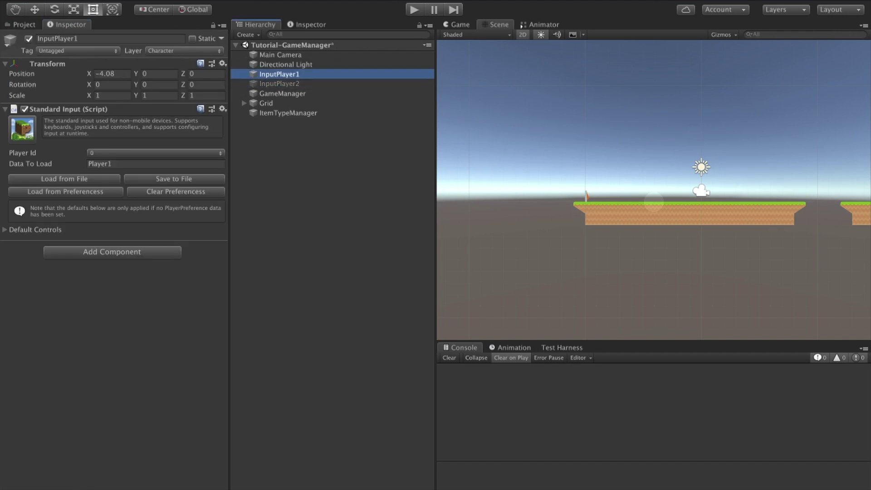
pyautogui.click(155, 153)
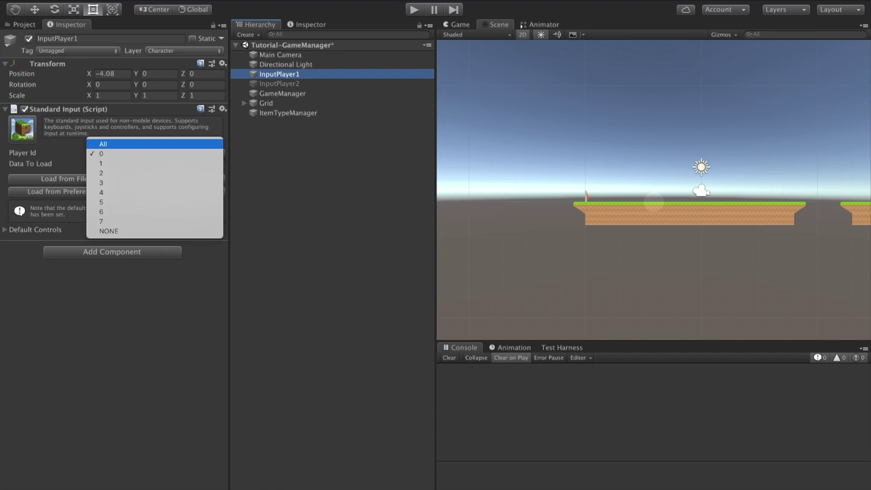
pyautogui.press('Return')
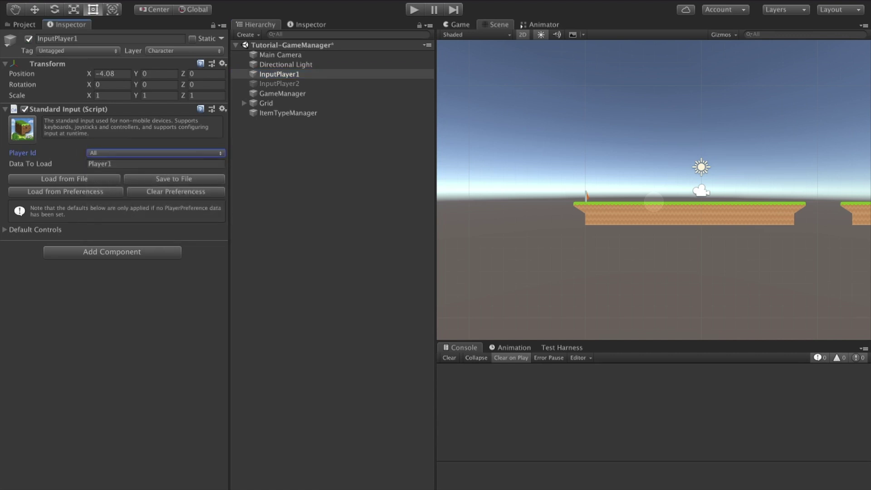
# Run the scene and spawn a new character with player ID 1 and character ID YELLOW
pyautogui.hotkey('ctrl', 'p')
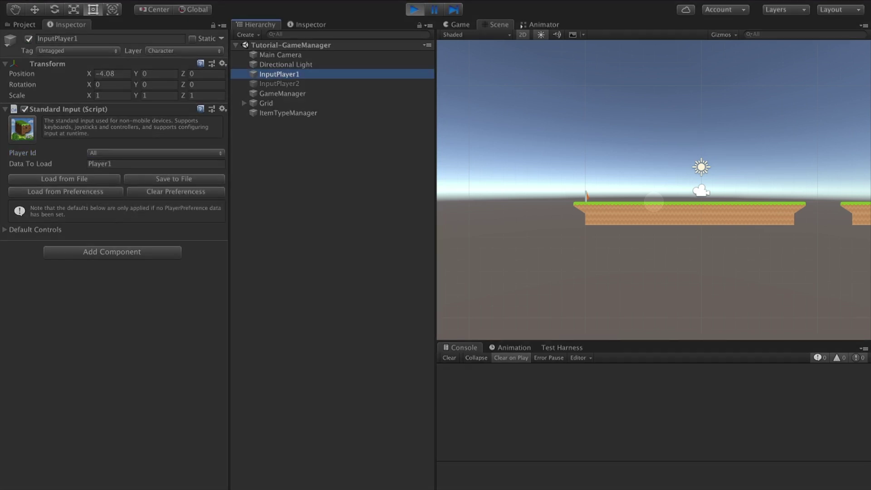
pyautogui.press('Right')
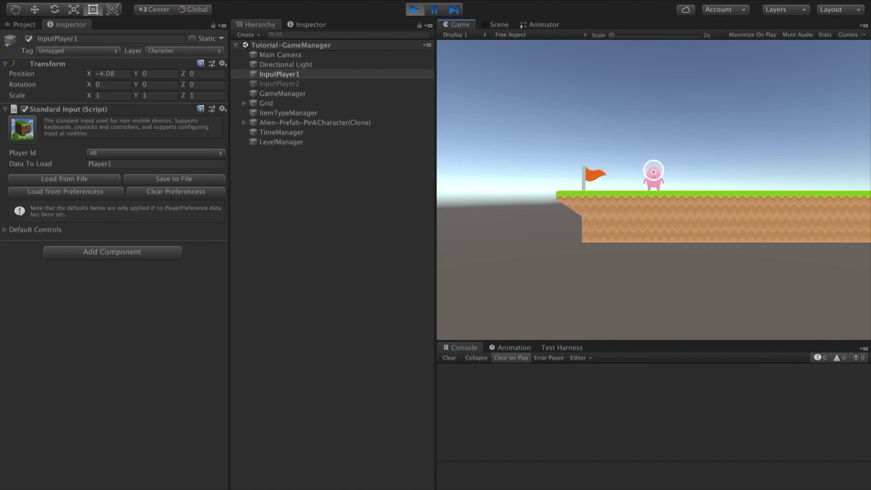
pyautogui.click(562, 348)
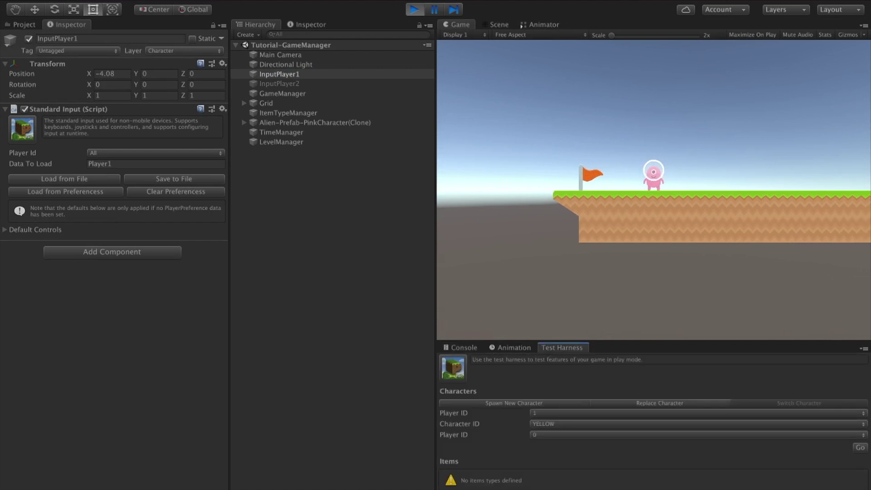
pyautogui.click(514, 403)
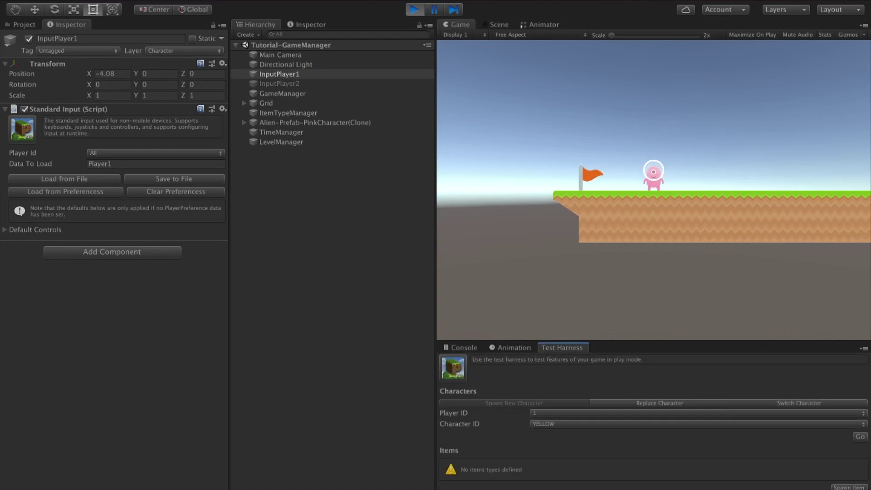
pyautogui.click(860, 437)
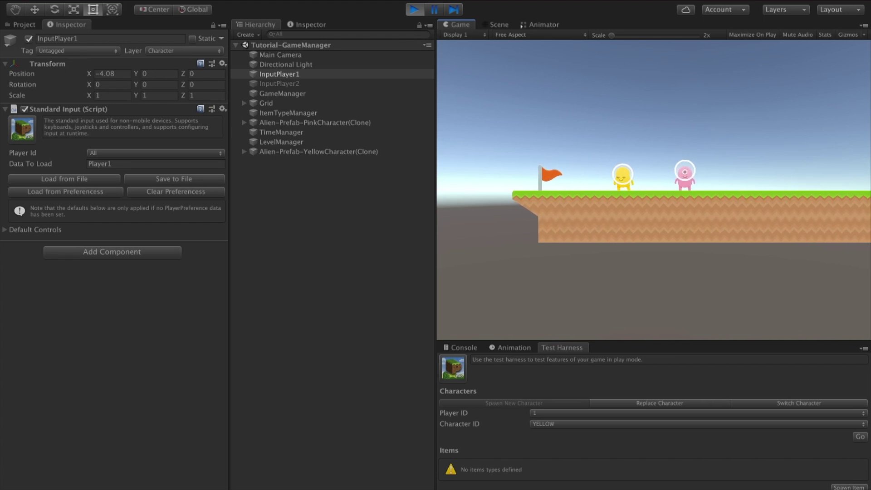
# Show the Test Harness's Switch Character options and test moving the pink character back and forth in the running game
pyautogui.click(798, 403)
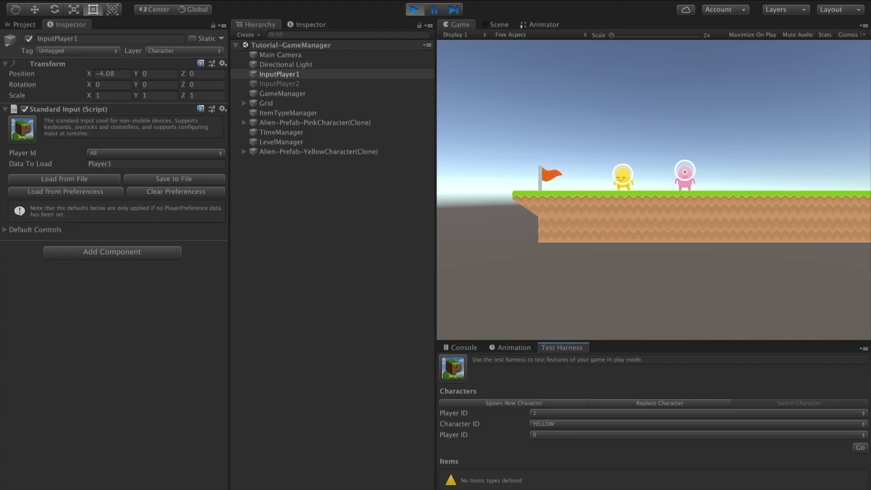
pyautogui.click(653, 281)
pyautogui.press('Right')
pyautogui.press('Left')
pyautogui.press('Right')
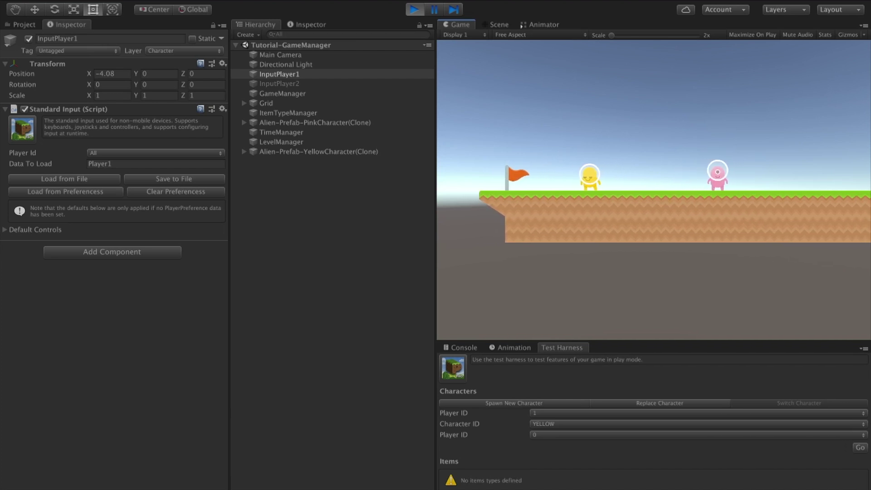
# Switch character control from player ID 0 to player ID 1 in the Test Harness
pyautogui.click(698, 413)
pyautogui.click(699, 404)
pyautogui.click(698, 435)
pyautogui.click(699, 445)
# Test moving the yellow character left and right in the running game
pyautogui.click(653, 291)
pyautogui.press('Left')
pyautogui.press('Right')
pyautogui.press('Left')
pyautogui.press('Right')
pyautogui.press('Left')
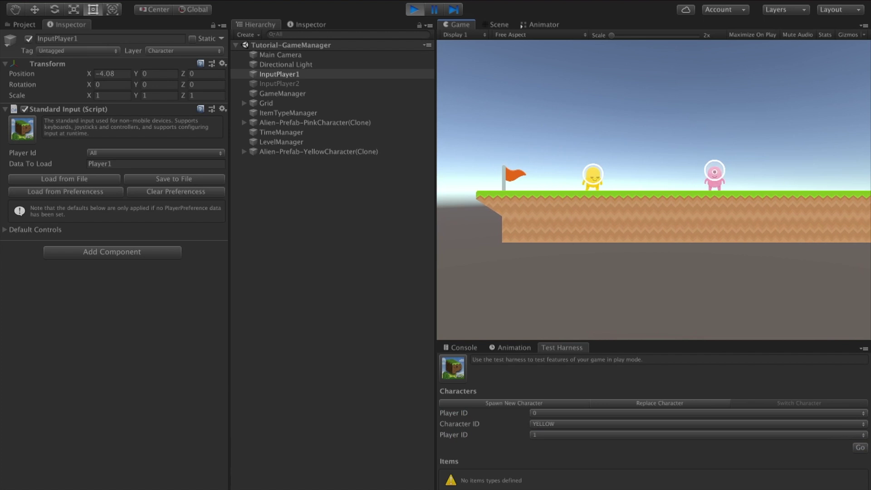
pyautogui.press('Right')
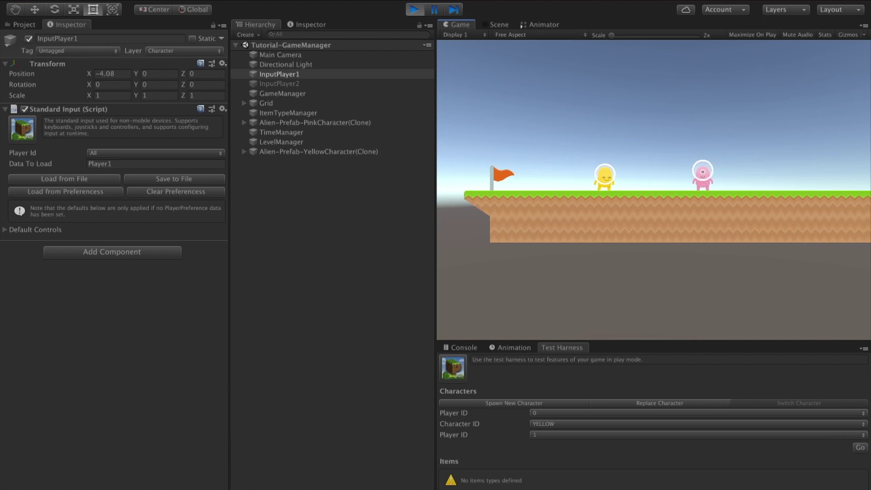
# Switch to Visual Studio, find the SwitchCharacter method in PlatformerProGameManager.cs and examine its signature and input-enabling code
pyautogui.click(672, 481)
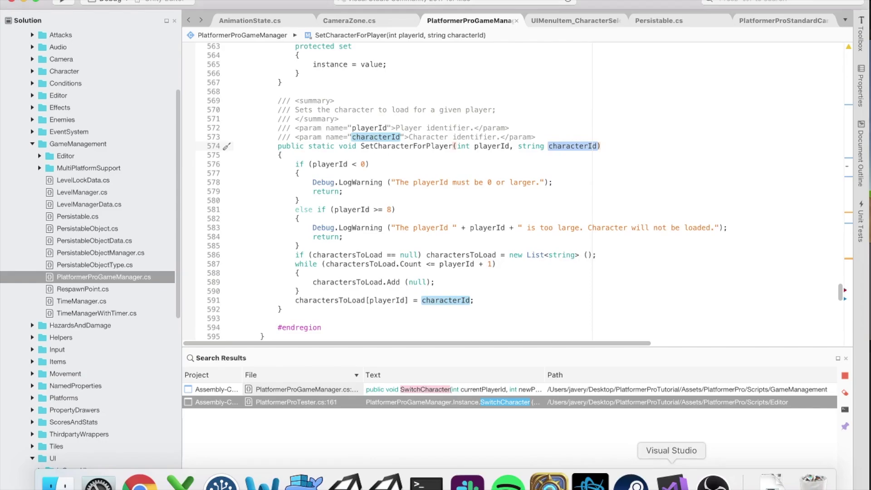
pyautogui.press('super+f')
pyautogui.write('SwitchCh')
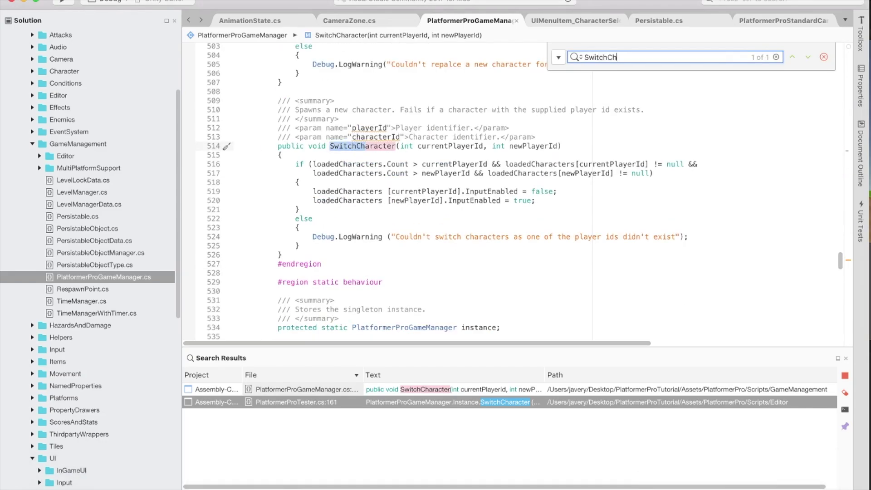
pyautogui.click(422, 201)
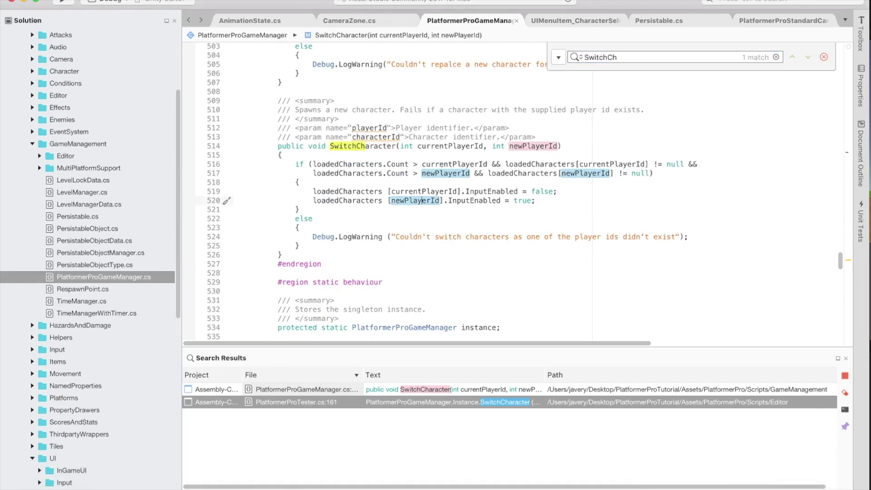
pyautogui.press('Escape')
pyautogui.moveTo(278, 146); pyautogui.dragTo(563, 146)
pyautogui.click(563, 146)
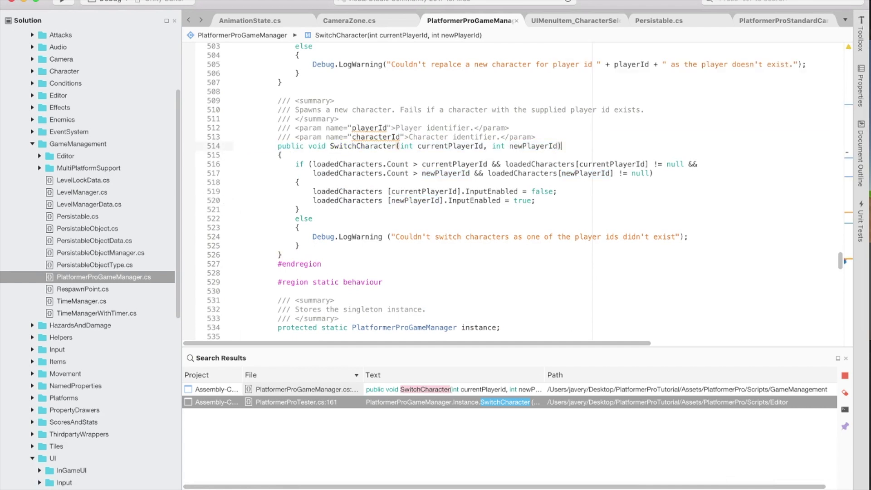